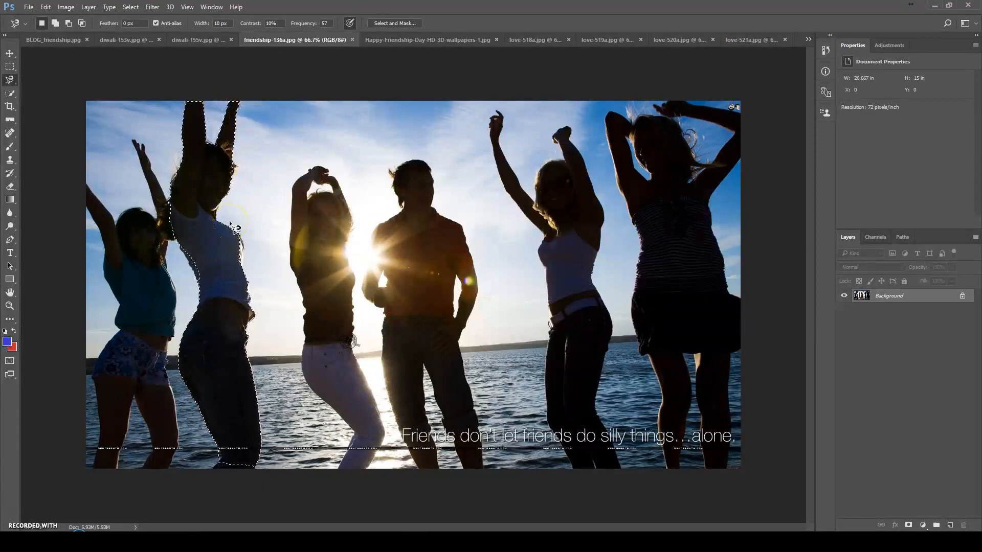
- Add a layer mask that keeps only the selected woman in the white top, and undo it
left_click(9, 53)
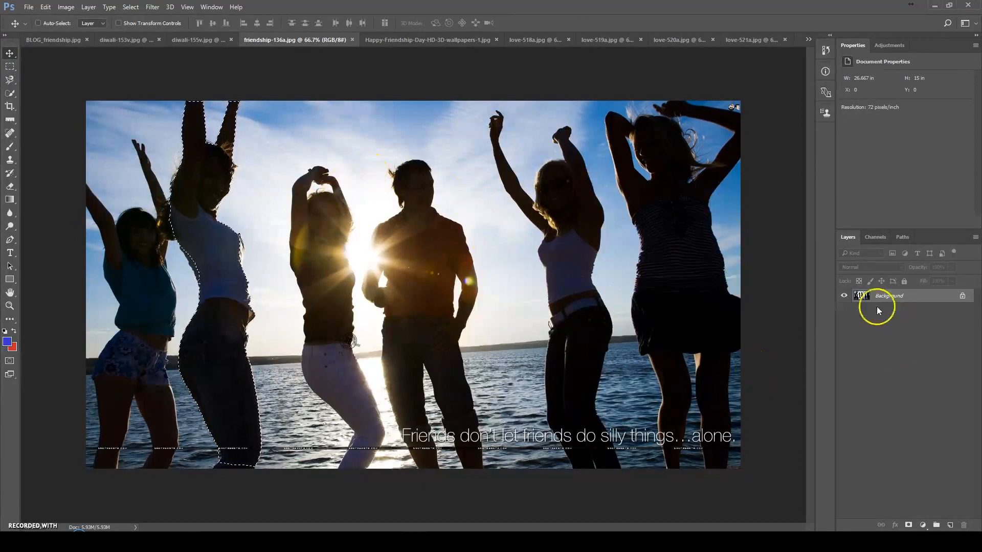
left_click(909, 525)
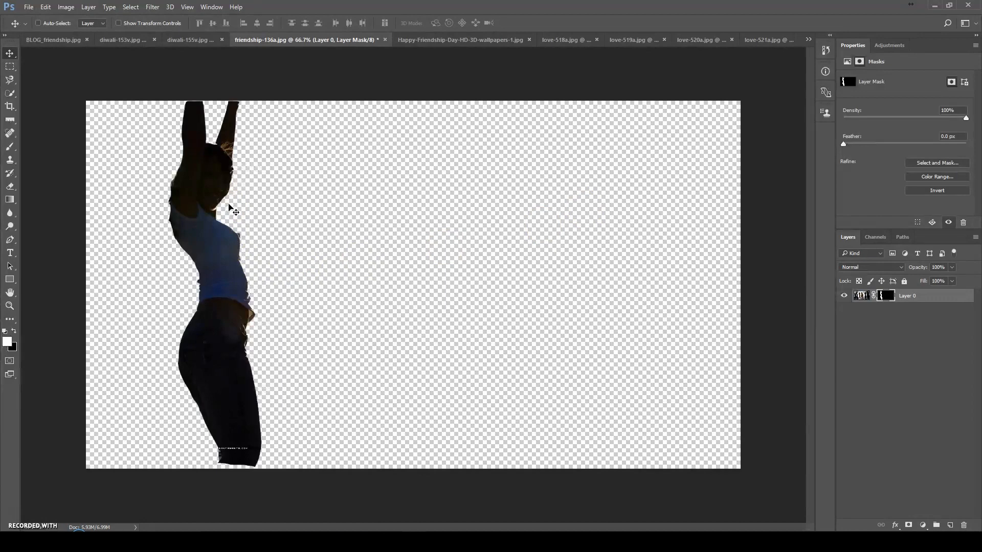
left_click(46, 7)
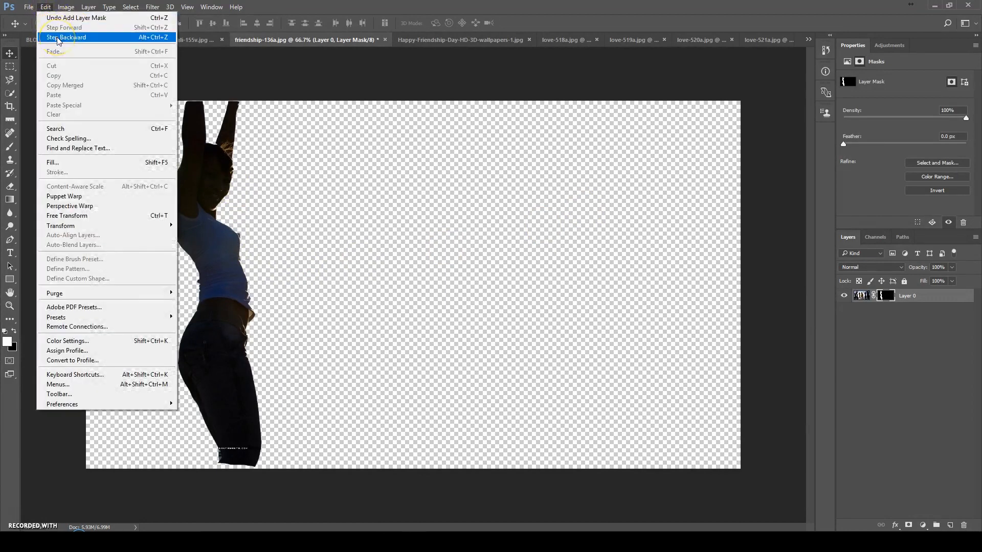
left_click(57, 37)
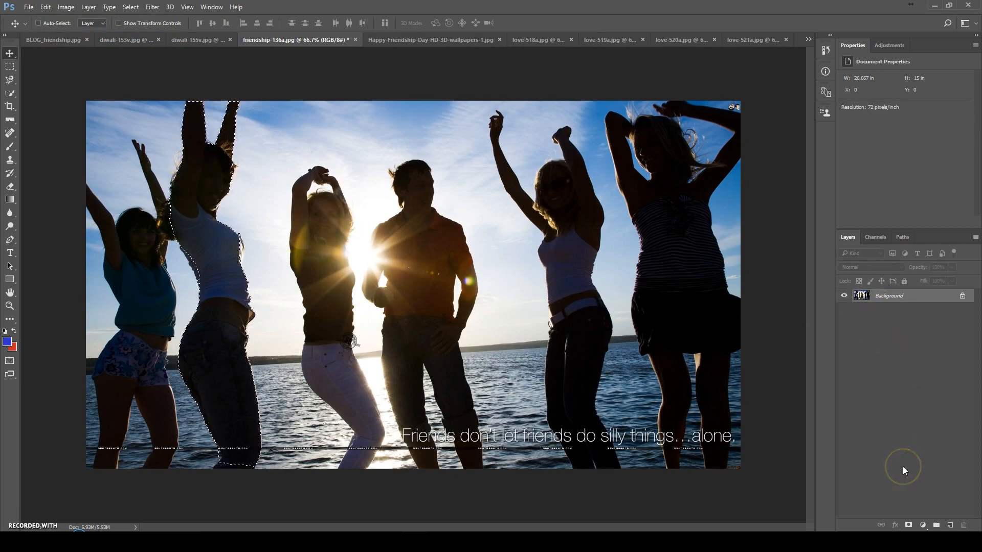
- Add an inverted layer mask that hides the selected woman, and toggle the mask off and on
left_click(910, 525, "alt")
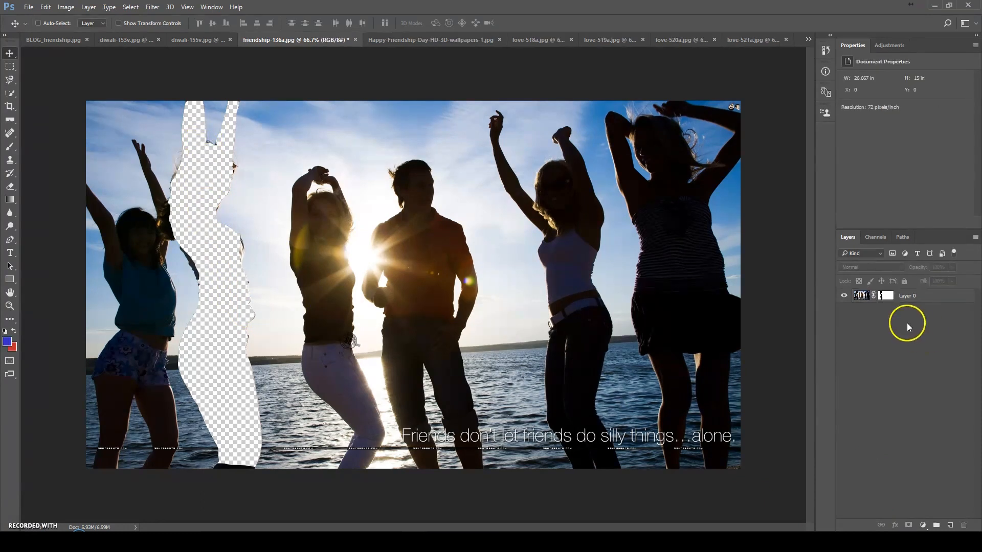
left_click(861, 296)
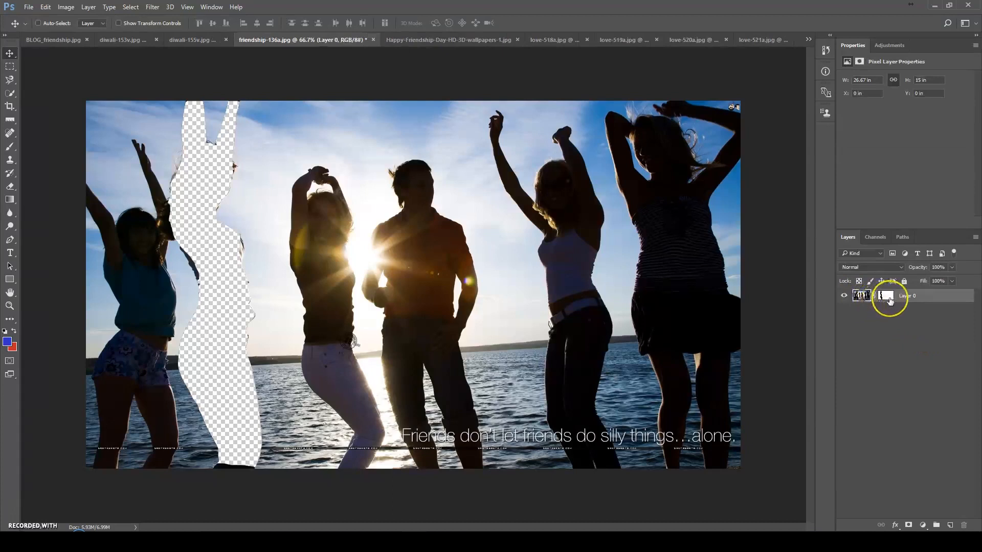
left_click(860, 300)
left_click(887, 297, "shift")
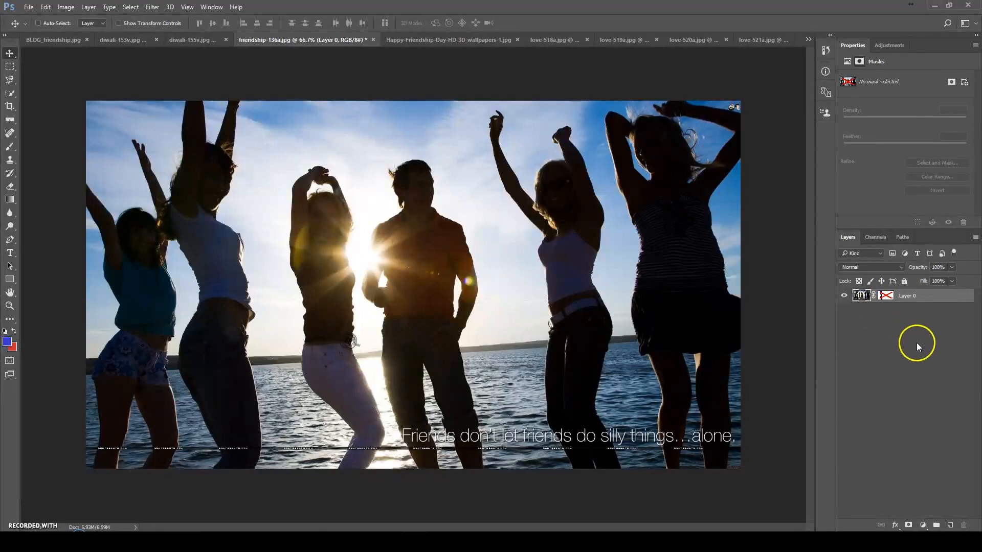
left_click(886, 296, "shift")
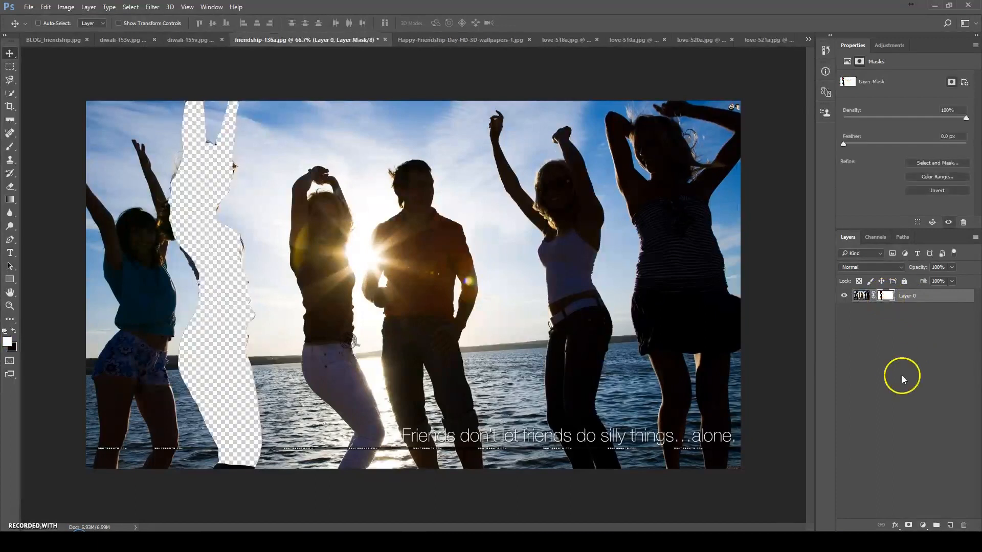
- Display the layer mask alone on the canvas, and invert it and back again
left_click(885, 296, "alt")
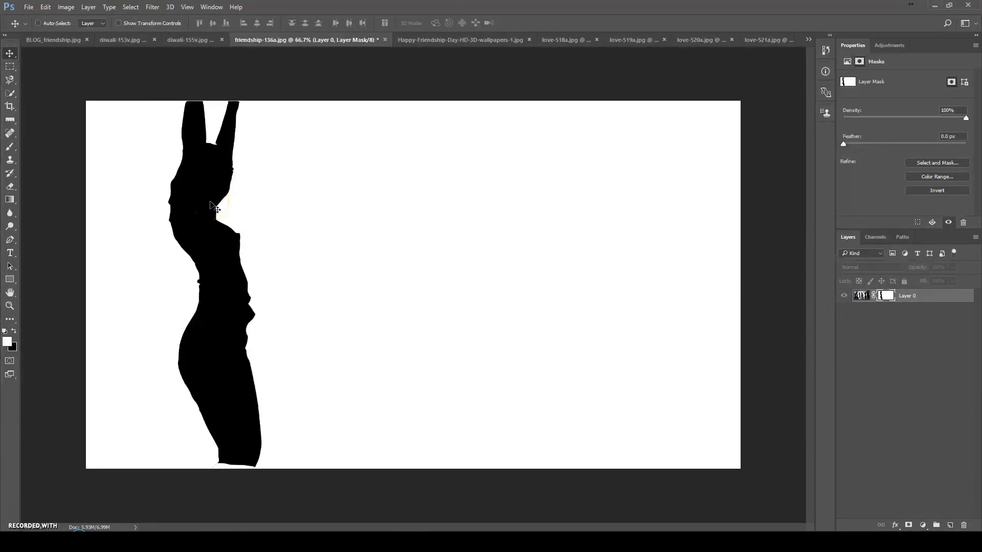
key("ctrl+i")
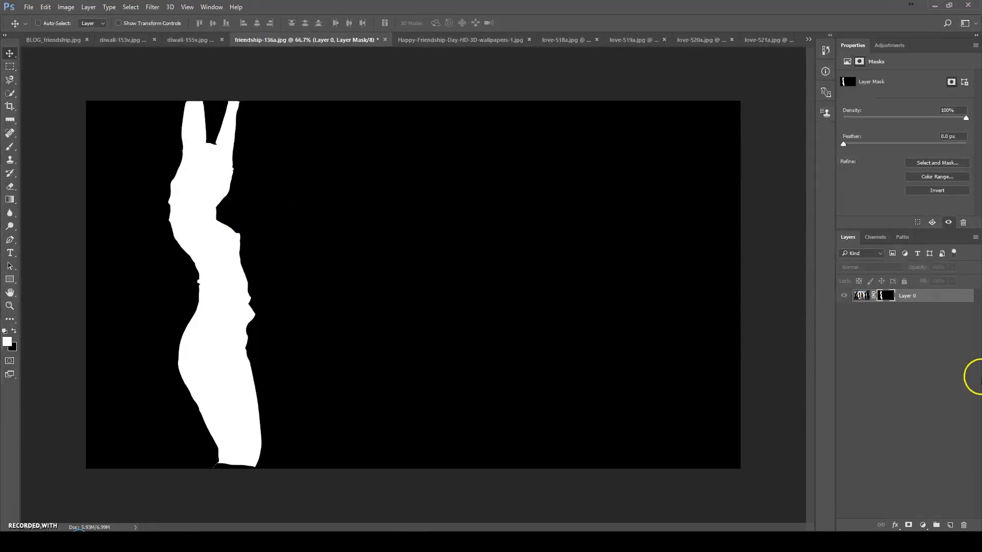
key("ctrl+i")
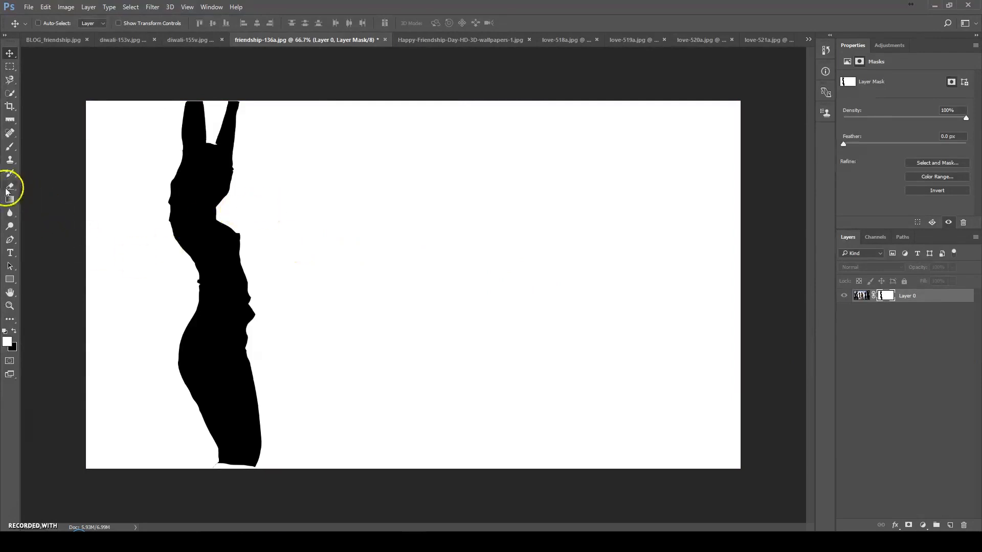
- Paint several black brush strokes on the white area of the mask, and return to the normal image view
left_click(10, 147)
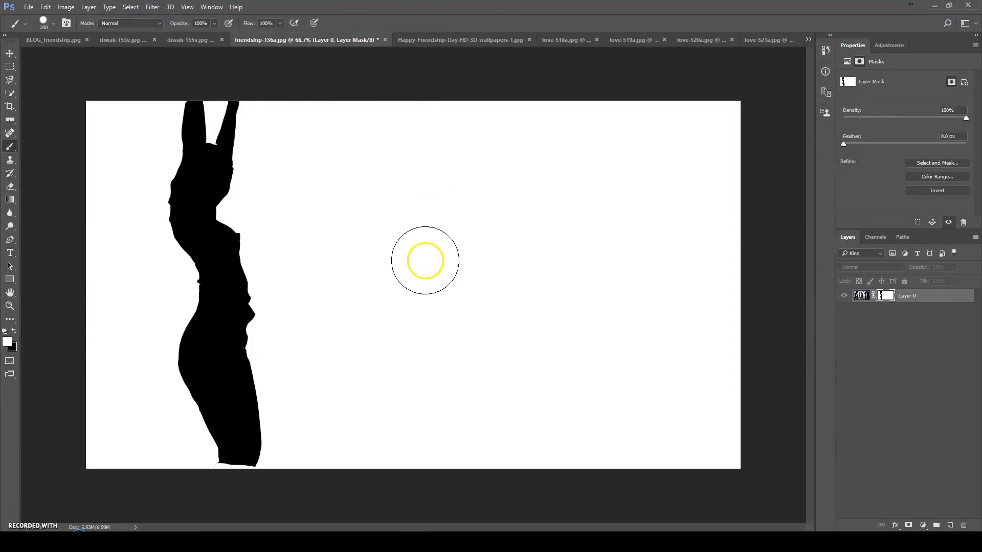
left_click(14, 331)
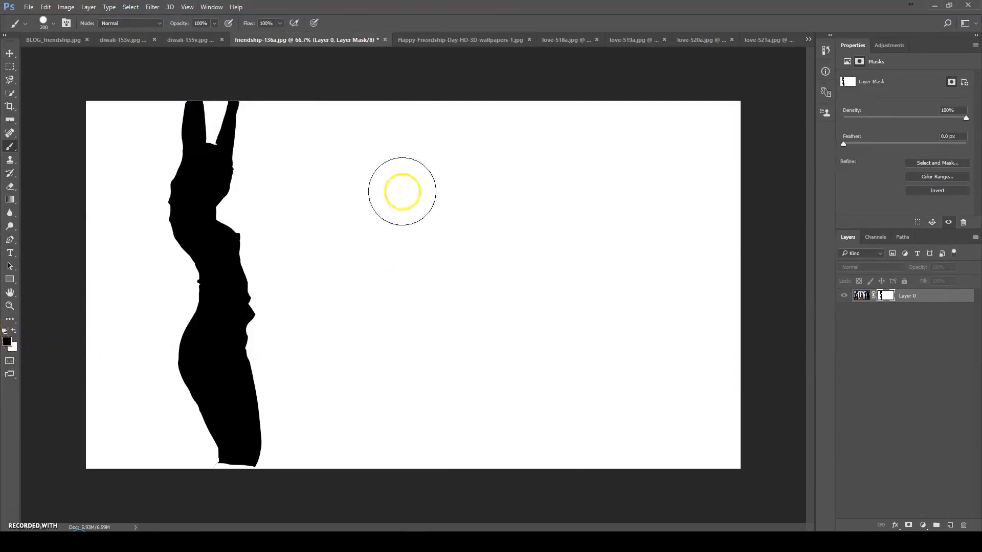
left_click_drag(398, 195, 495, 212)
mouse_move(617, 190)
left_mouse_down()
mouse_move(595, 334)
mouse_move(427, 409)
left_mouse_up()
mouse_move(332, 307)
left_mouse_down()
mouse_move(340, 279)
mouse_move(323, 286)
left_mouse_up()
left_click(9, 56)
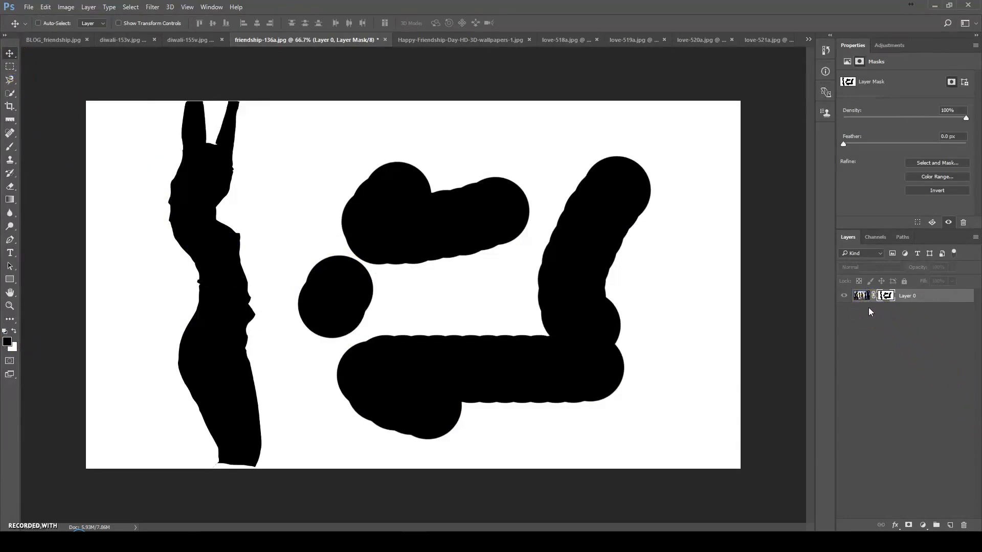
left_click(861, 296)
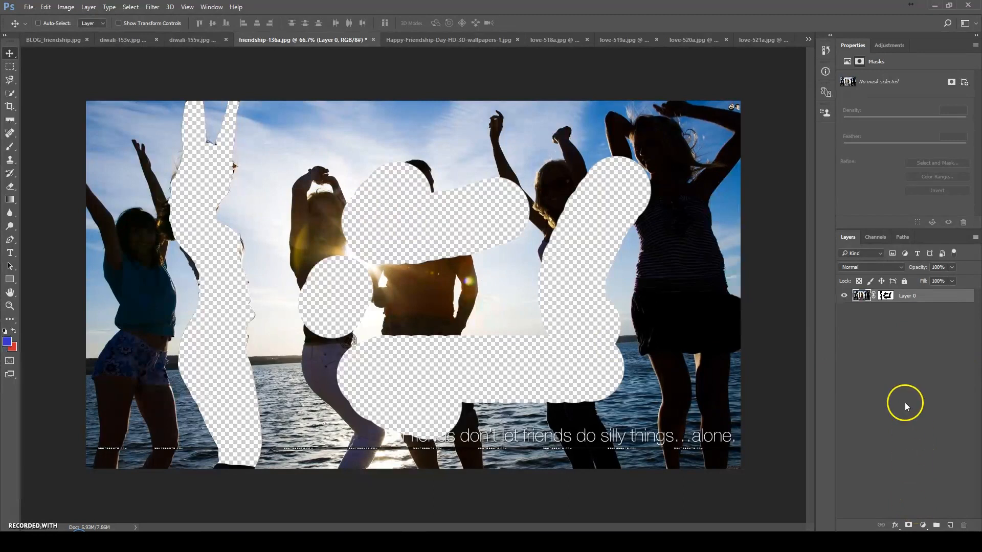
- Delete the layer mask from Layer 0
left_click(885, 296)
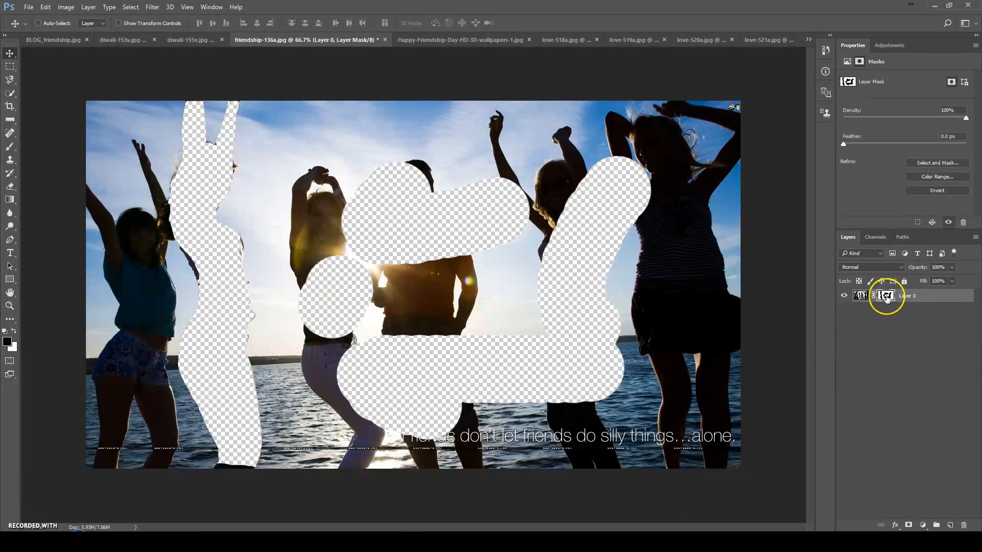
right_click(886, 297)
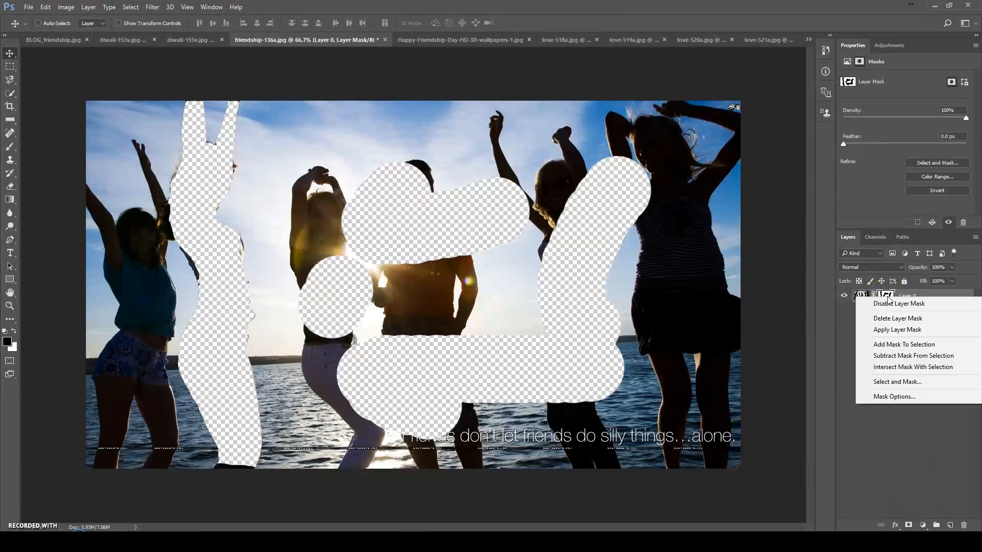
left_click(903, 319)
- Switch to the Happy-Friendship-Day-HD-3D-wallpapers-1.jpg document and set the Brush tool to 114 px with 100% hardness
key("ctrl+Tab")
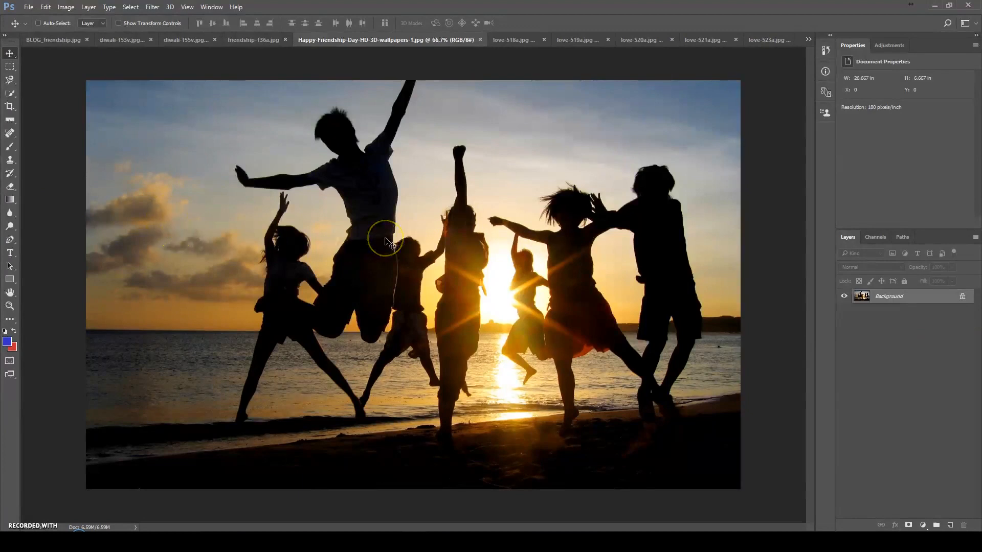
left_click(10, 146)
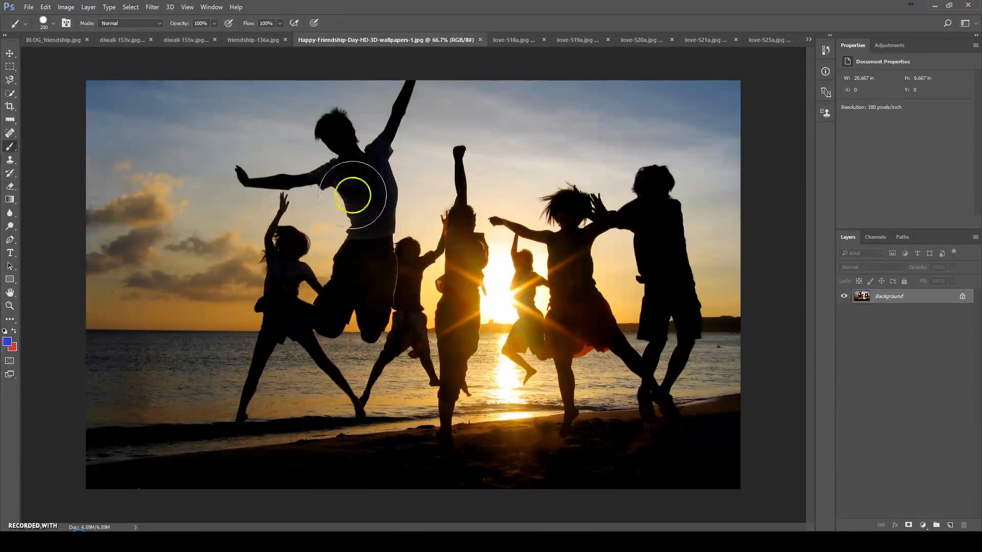
right_click(321, 162)
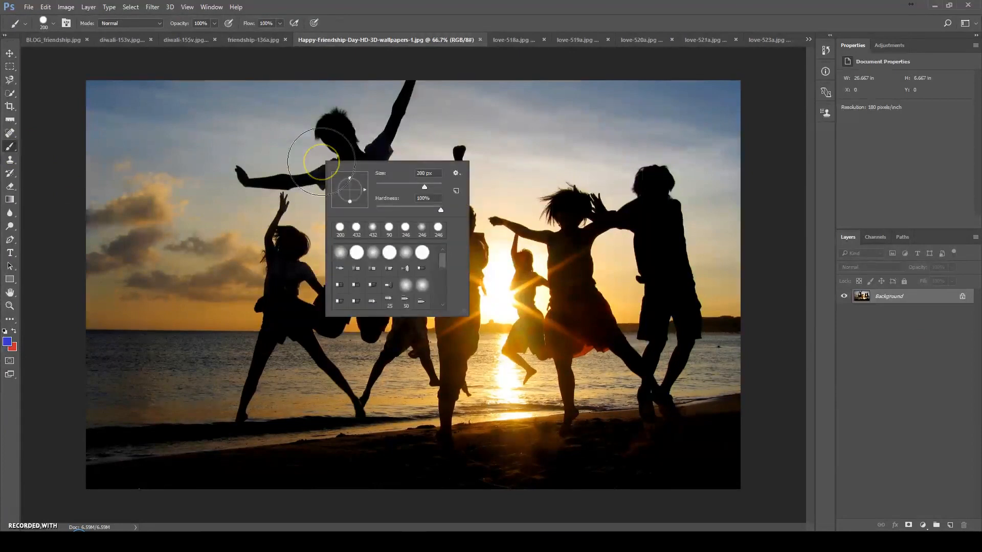
mouse_move(420, 188)
left_mouse_down()
mouse_move(389, 189)
mouse_move(414, 188)
left_mouse_up()
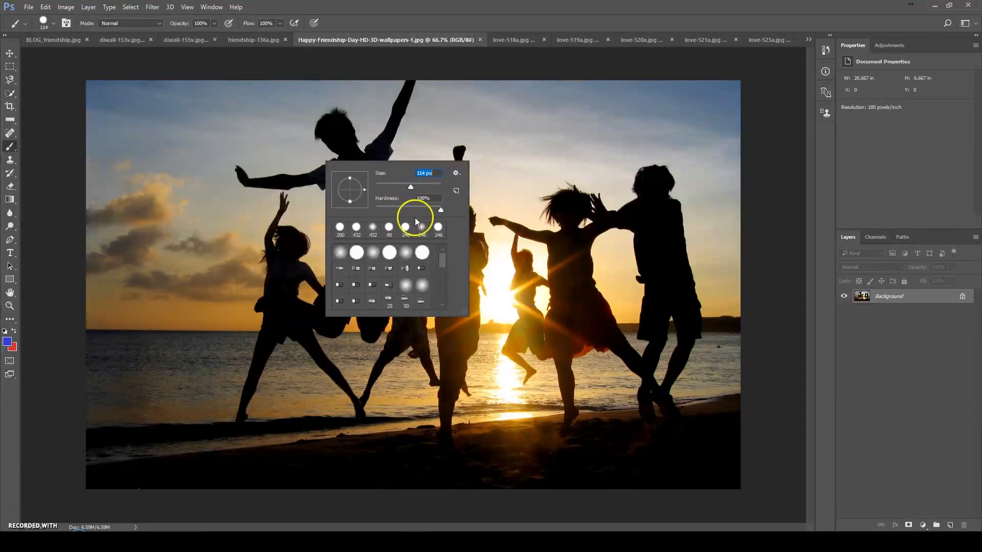
left_click(391, 208)
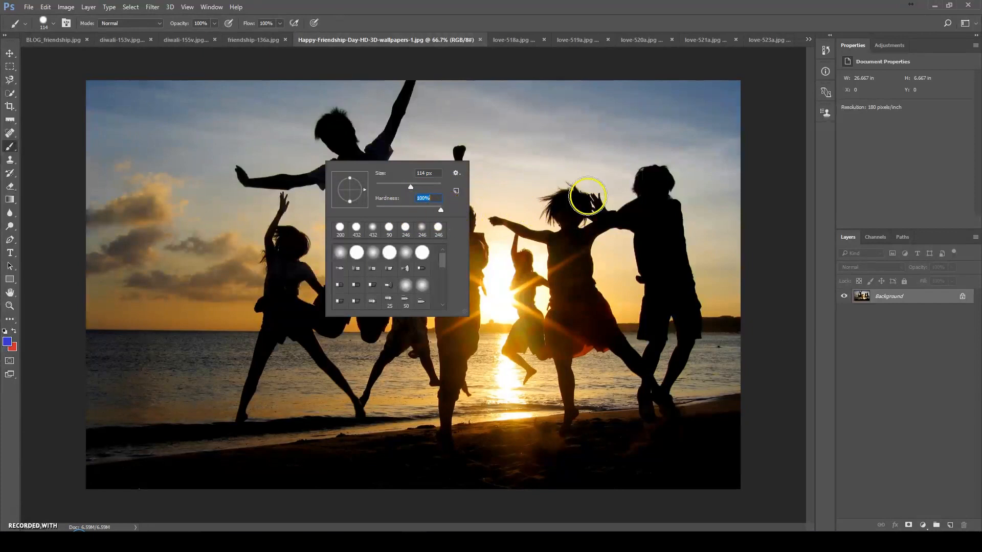
left_click(394, 22)
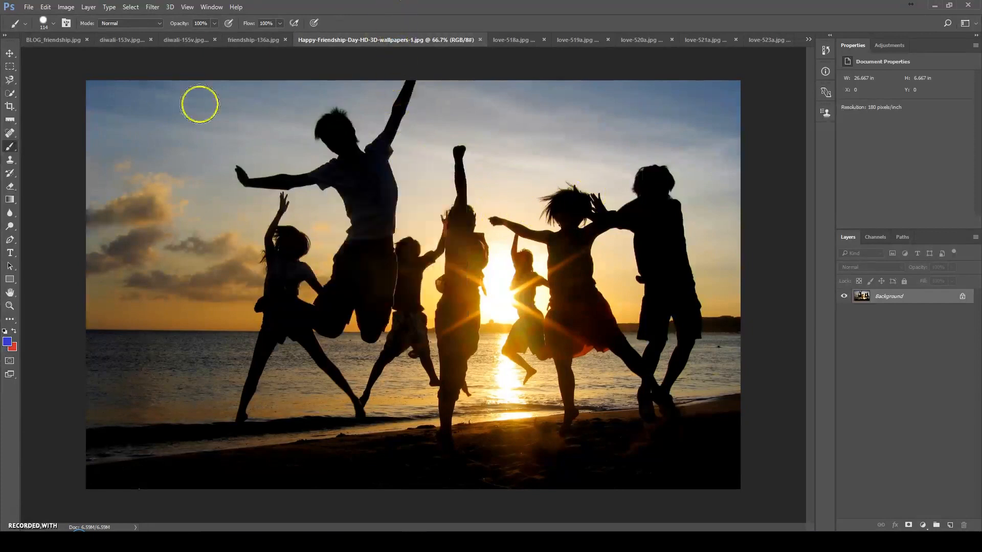
- Resize the brush interactively on the canvas to about 207 px, and reduce its hardness
left_click(9, 53)
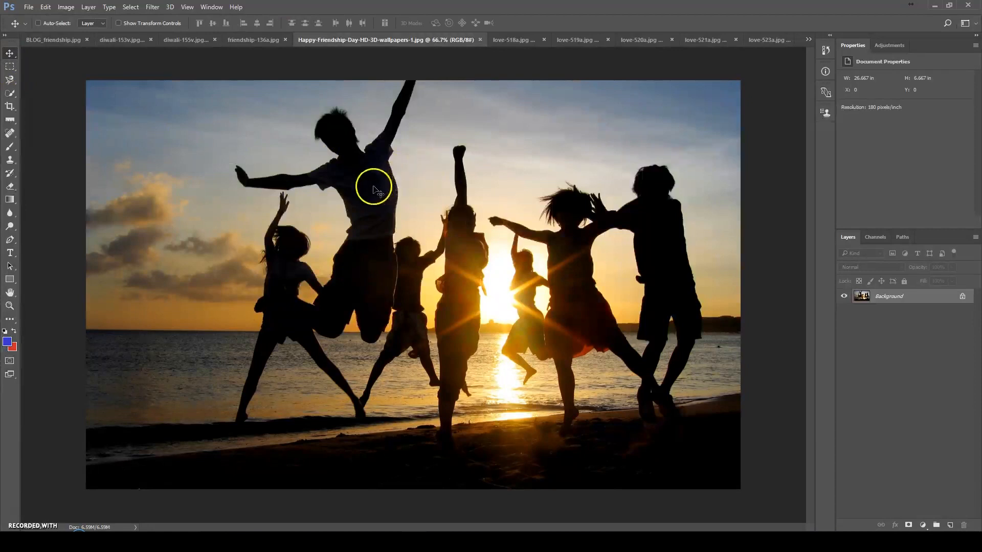
left_click(11, 147)
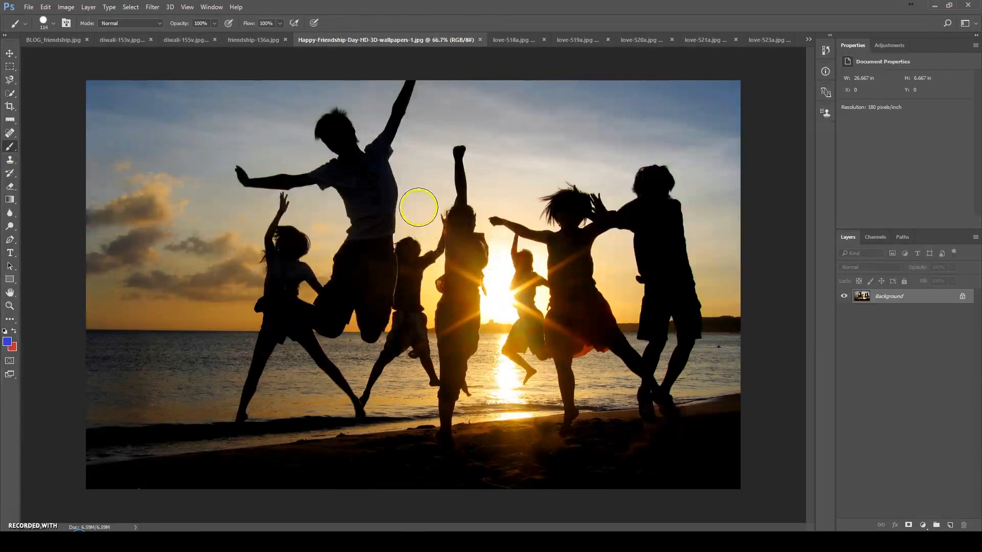
mouse_move(418, 207)
left_mouse_down()
mouse_move(511, 208)
mouse_move(433, 203)
mouse_move(423, 212)
left_mouse_up()
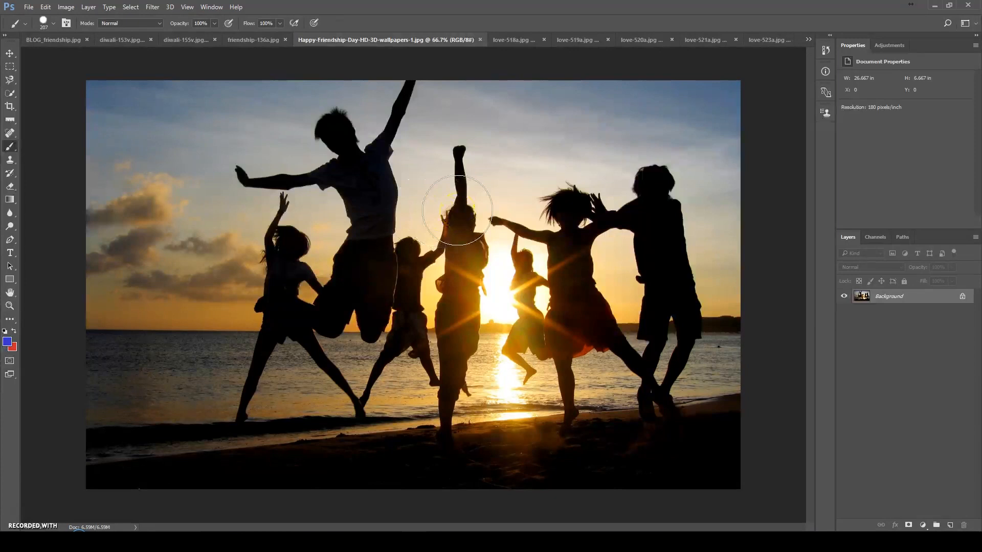
right_click(457, 190, "alt")
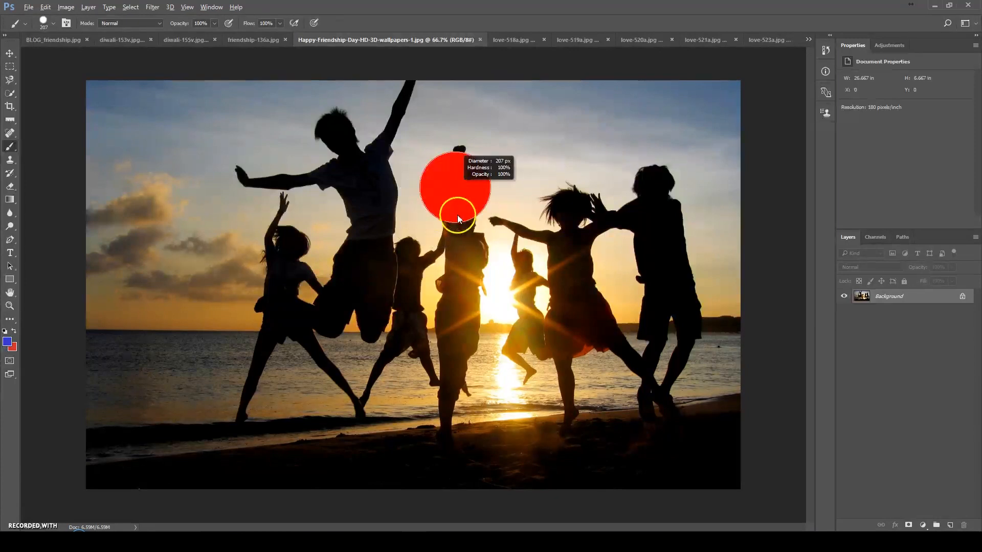
mouse_move(455, 187)
left_mouse_down()
mouse_move(452, 85)
mouse_move(453, 204)
mouse_move(451, 79)
mouse_move(452, 201)
mouse_move(459, 55)
mouse_move(467, 150)
mouse_move(465, 52)
mouse_move(466, 162)
mouse_move(458, 57)
mouse_move(450, 64)
left_mouse_up()
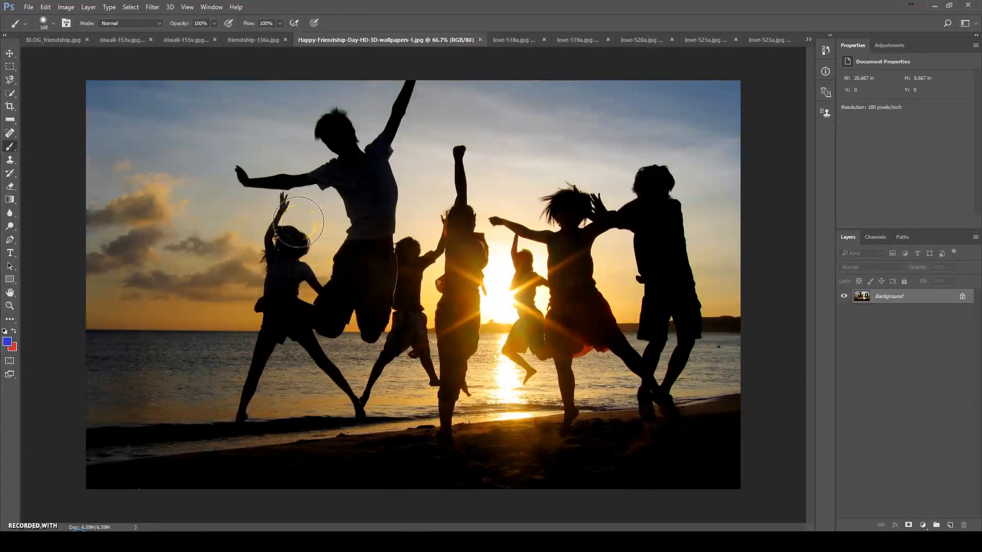
- Soften the brush further and paint a blue soft-edged stroke across the jumping man and the raised fist beside him
left_click(399, 209)
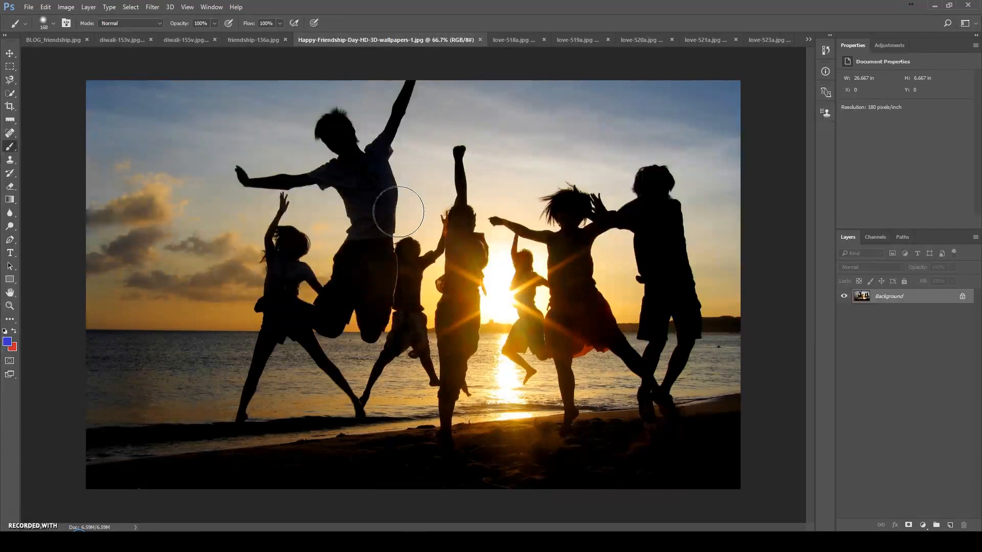
key("bracketleft")
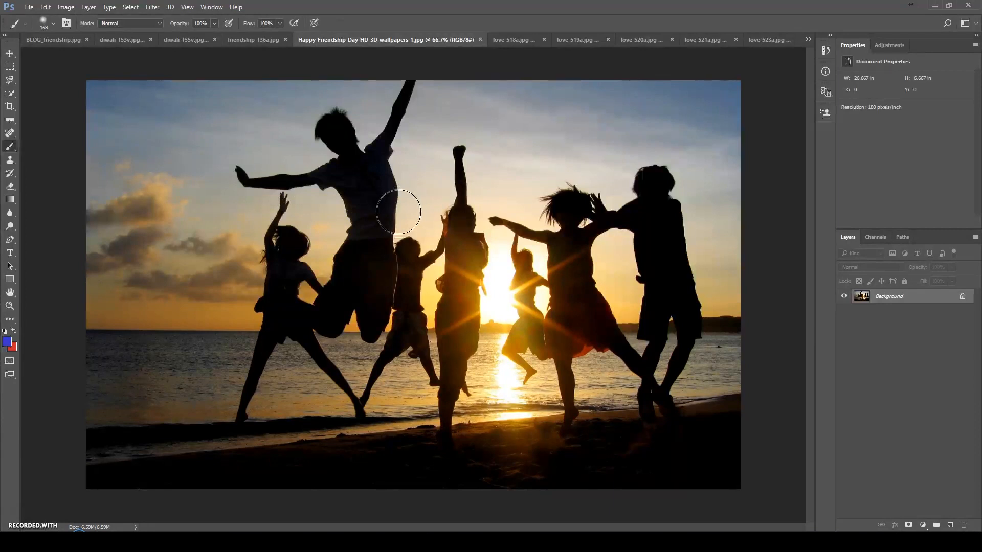
mouse_move(221, 160)
left_mouse_down()
mouse_move(297, 140)
mouse_move(382, 183)
mouse_move(504, 178)
mouse_move(475, 201)
left_mouse_up()
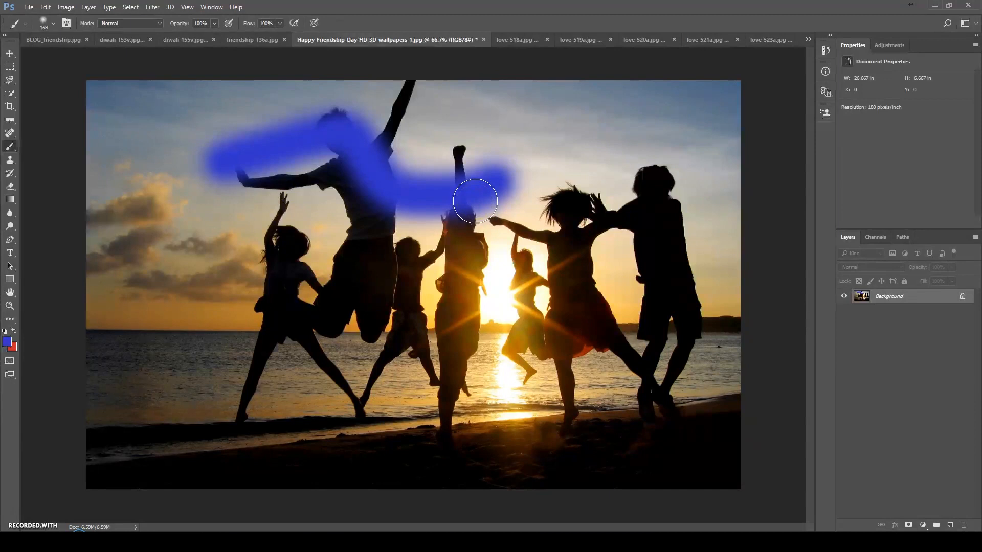
- Raise the brush hardness to the maximum and paint a long hard-edged blue stroke curving around the group
key("shift+bracketright")
key("shift+bracketright")
key("shift+bracketright")
key("shift+bracketright")
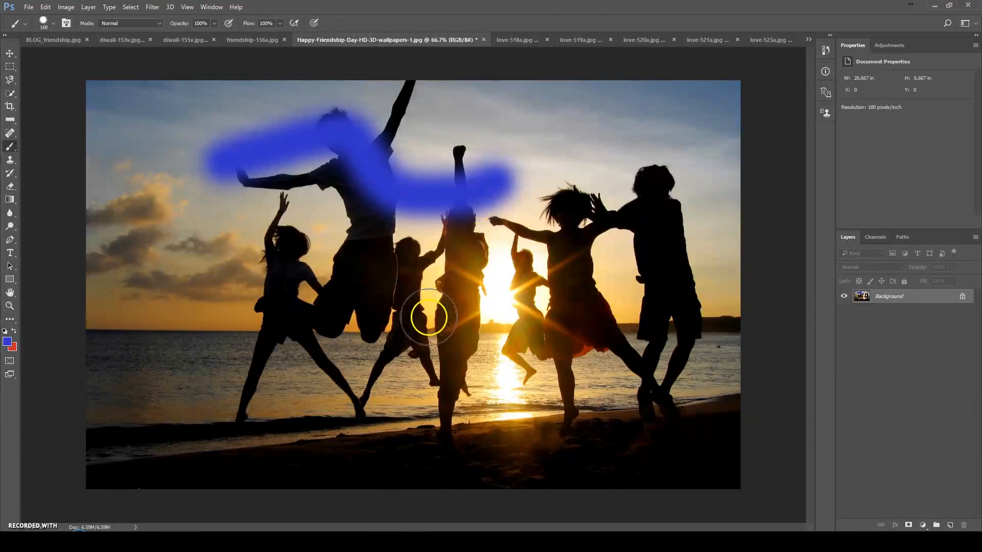
mouse_move(561, 139)
left_mouse_down()
mouse_move(627, 237)
mouse_move(542, 346)
mouse_move(302, 409)
mouse_move(186, 339)
mouse_move(164, 235)
mouse_move(338, 267)
left_mouse_up()
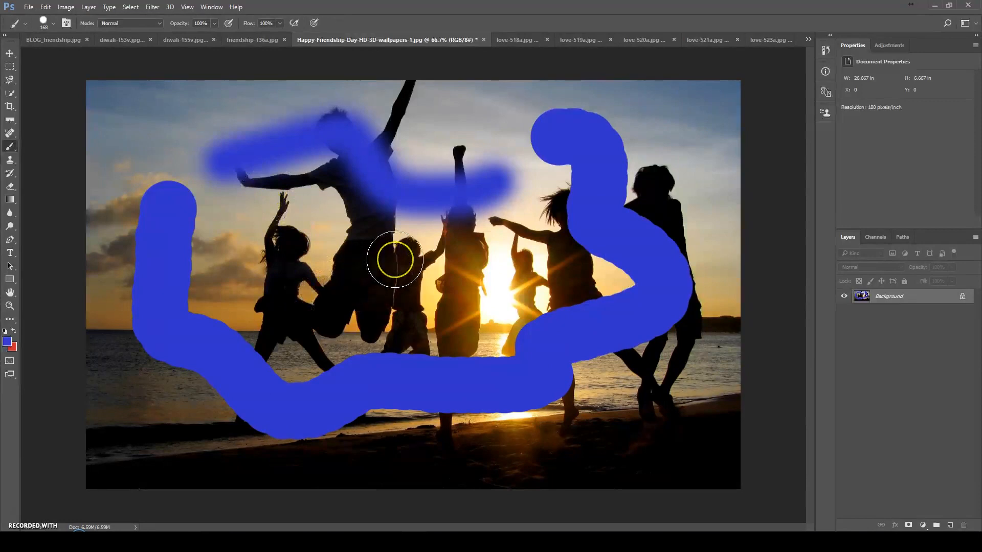
- Reduce the brush size to 30 px
key("bracketleft")
key("bracketleft")
key("bracketleft")
key("bracketleft")
key("bracketleft")
key("bracketleft")
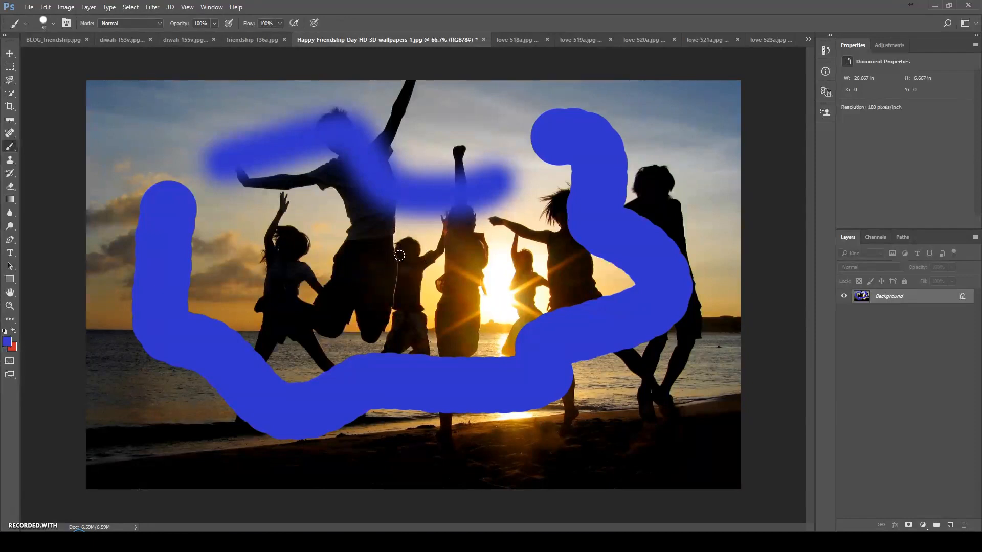
- Enlarge the brush size to about 800 px
key("bracketright")
key("bracketright")
key("bracketright")
key("bracketright")
key("bracketright")
key("bracketright")
key("bracketright")
key("bracketright")
key("bracketright")
key("bracketright")
key("bracketright")
key("bracketright")
key("bracketright")
key("bracketleft")
key("bracketleft")
key("bracketleft")
key("bracketleft")
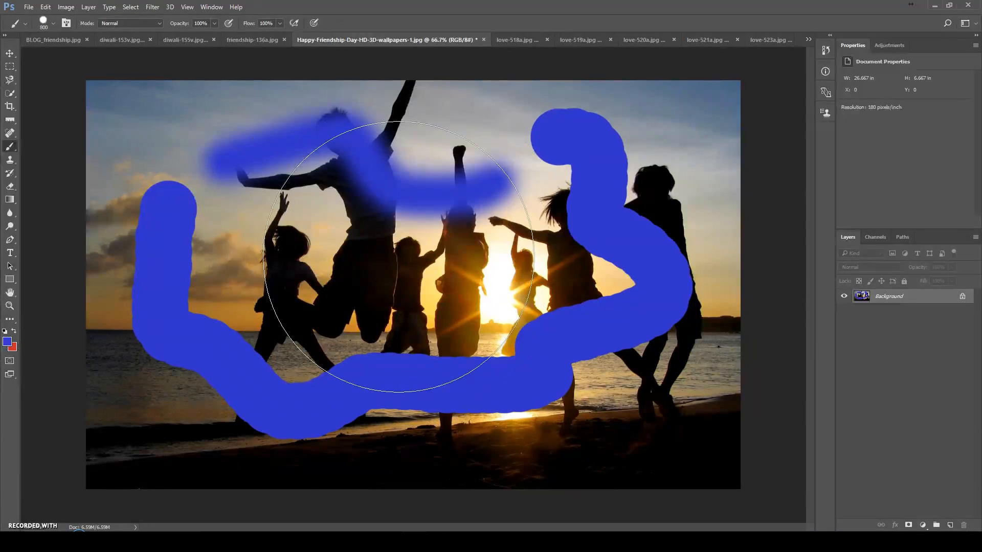
left_click(399, 249)
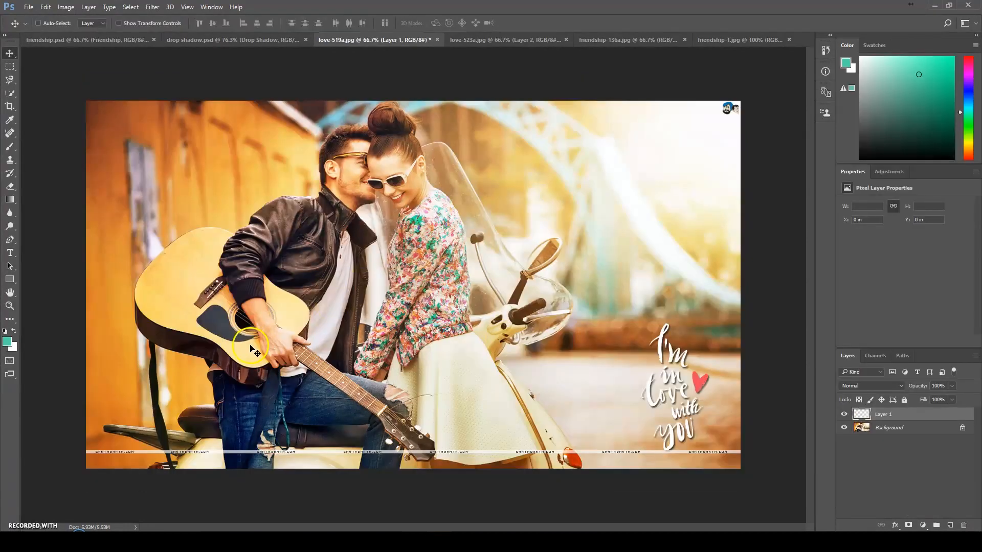
left_click(255, 342)
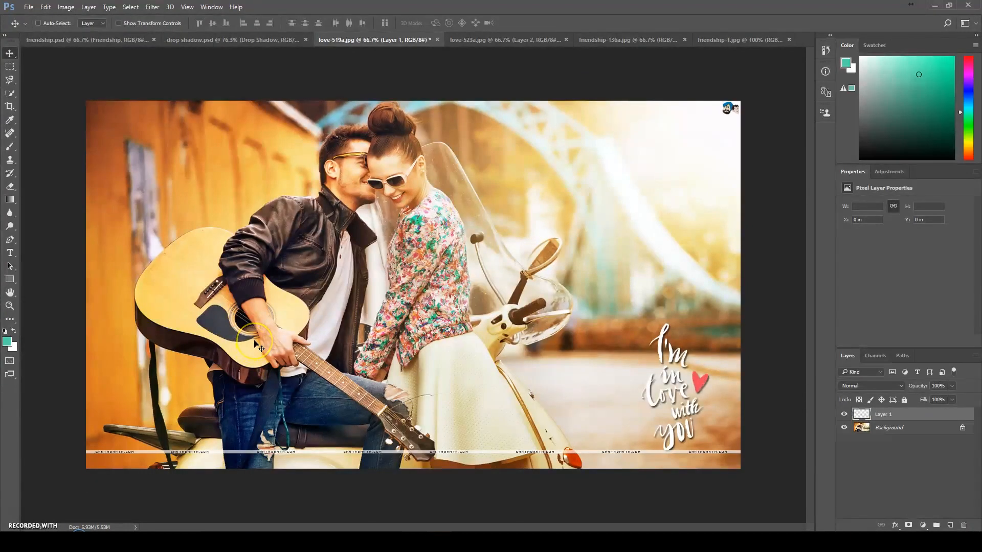
left_click(270, 333)
- Make a rectangular selection beside the woman's head and fill it with the teal foreground colour
key("m")
left_click_drag(431, 132, 555, 210)
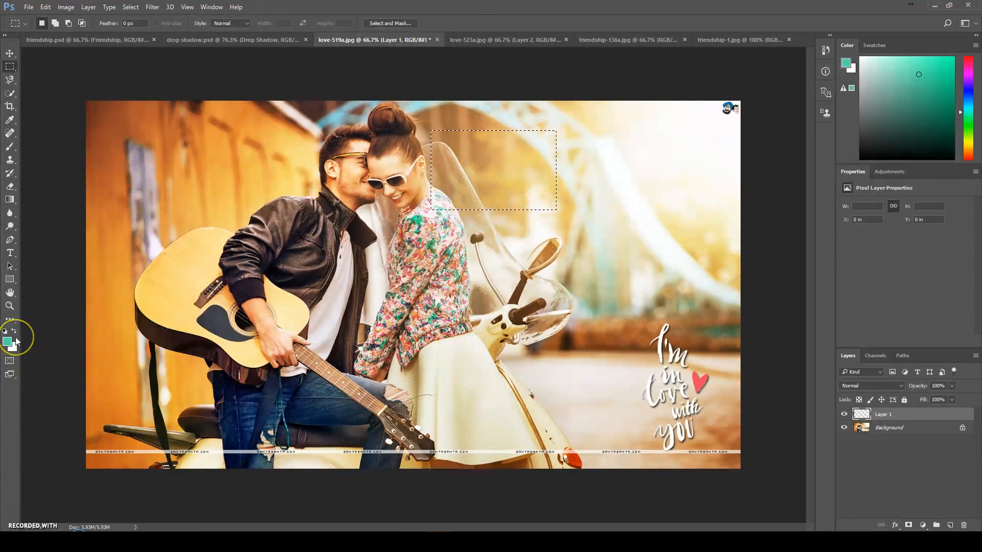
key("alt+BackSpace")
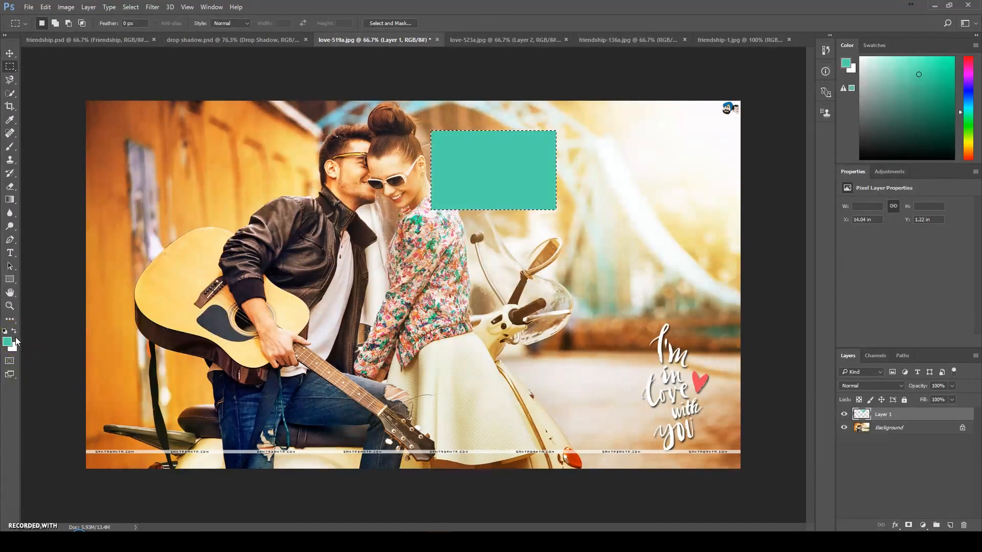
- Set the background colour to red and fill the rectangular selection with it
left_click(35, 349)
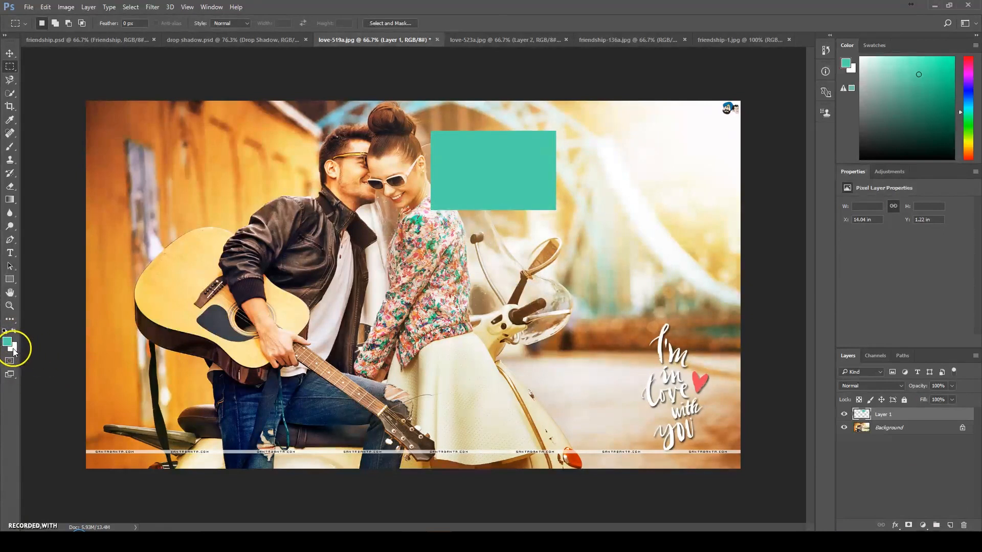
left_click(13, 348)
left_click(461, 167)
left_click(584, 137)
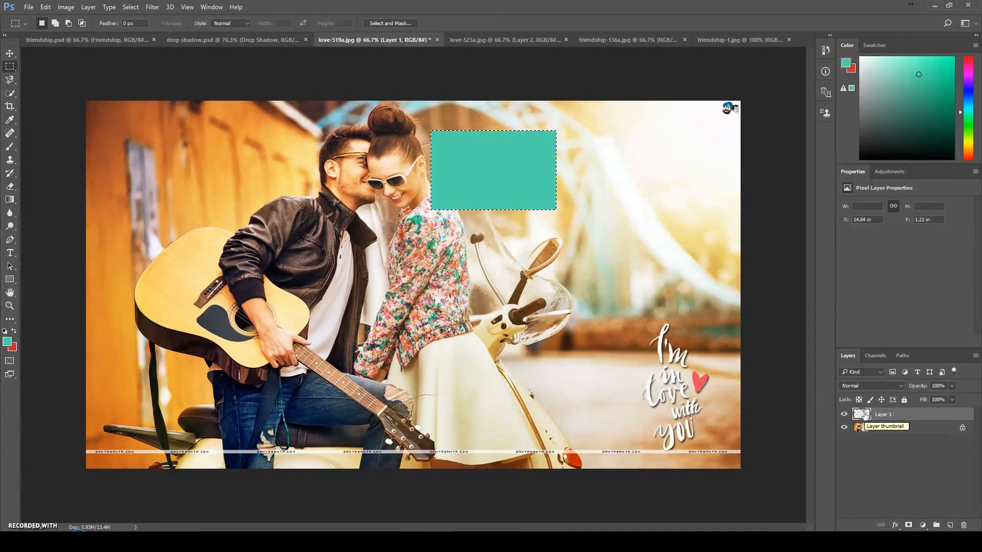
key("ctrl+BackSpace")
- Deselect and move the red rectangle down onto the woman's floral blouse
key("ctrl+d")
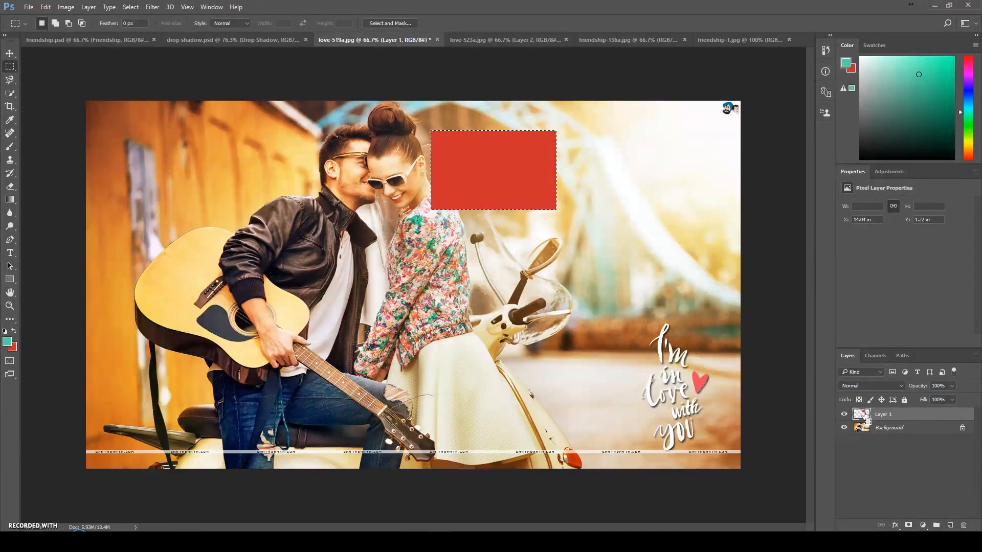
key("v")
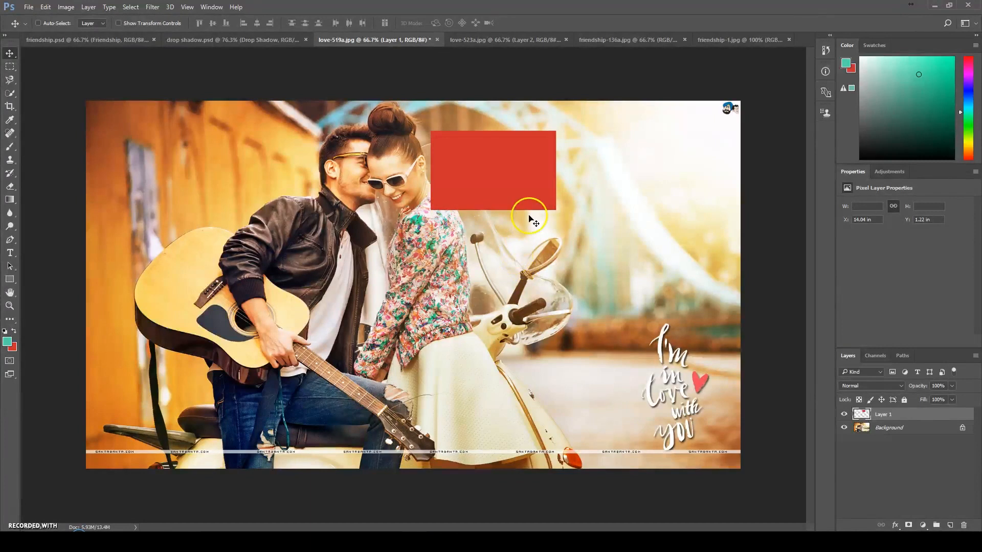
left_click_drag(520, 180, 439, 287)
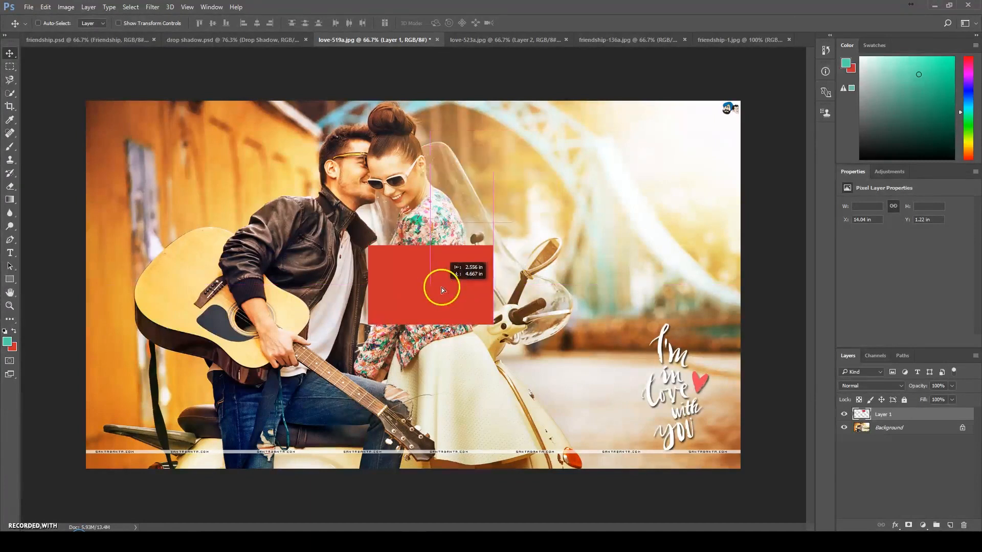
- Switch to friendship-1.jpg and copy a rectangular area around the clasped hands
left_click(734, 40)
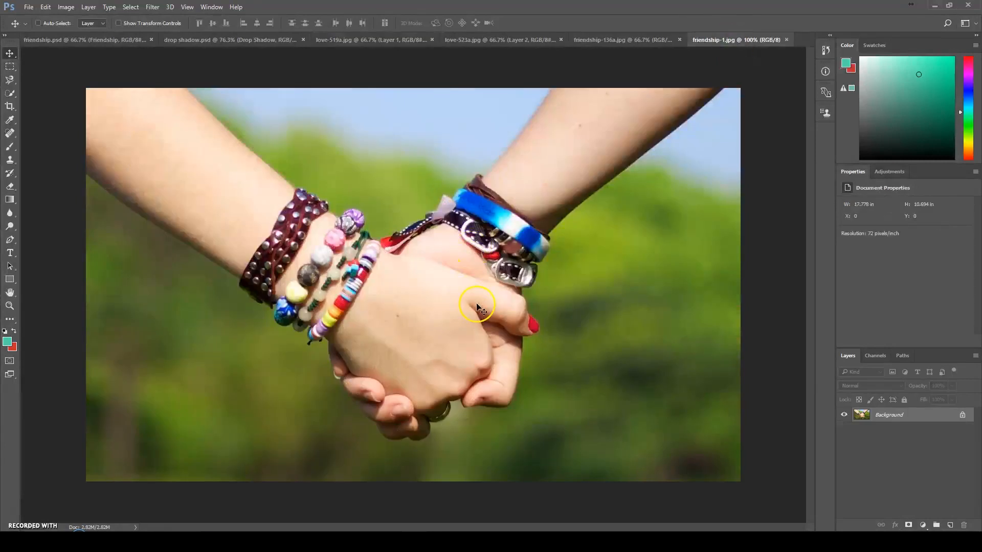
key("m")
left_click_drag(247, 169, 563, 439)
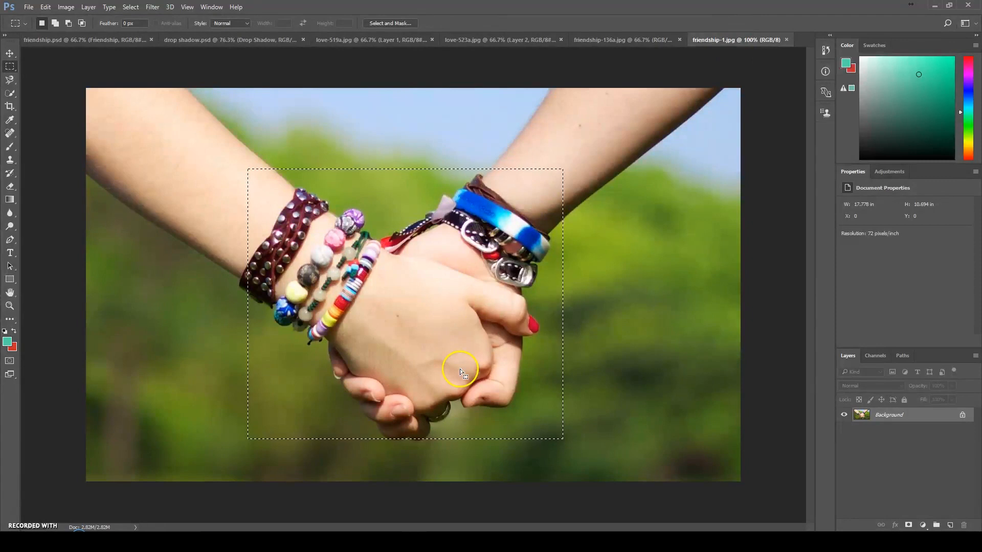
right_click(443, 347)
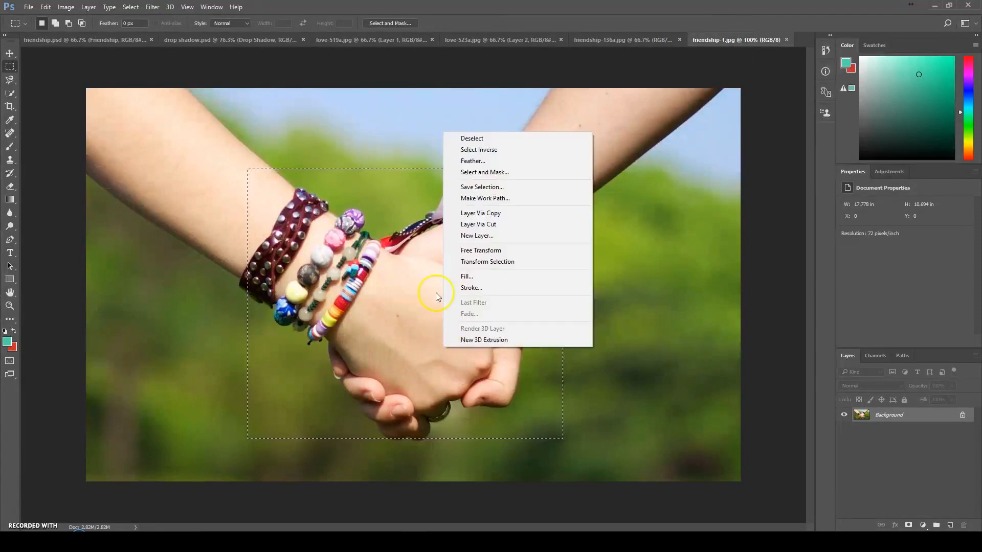
left_click(508, 23)
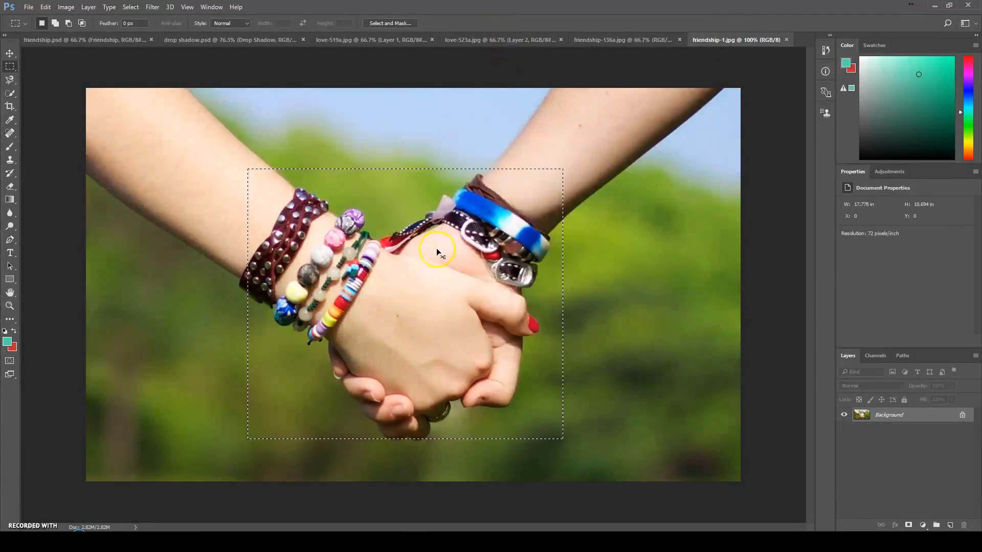
- Paste the hands image into love-519a.jpg and move it beside the woman, above the love lettering
left_click(503, 40)
left_click(382, 40)
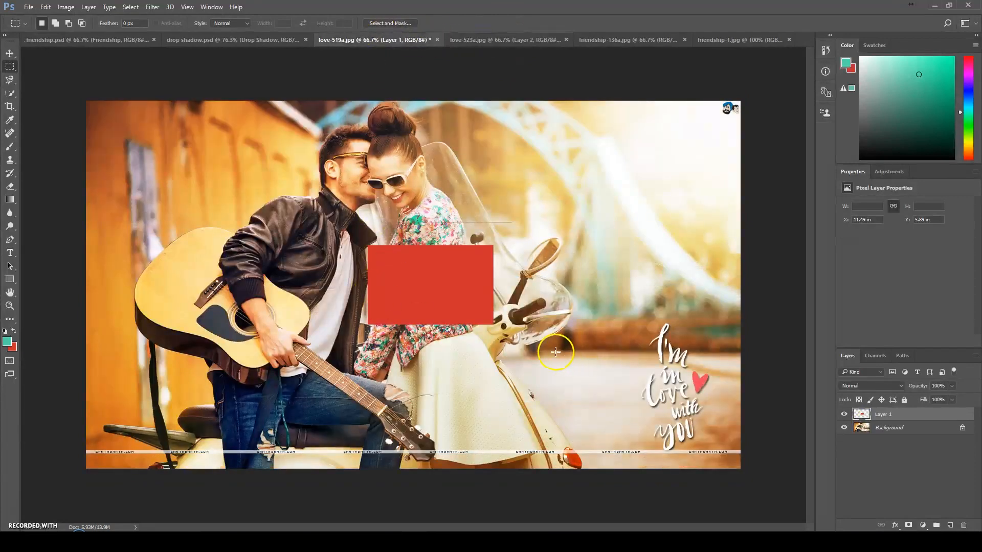
key("ctrl")
key("ctrl+v")
left_click_drag(428, 292, 629, 238)
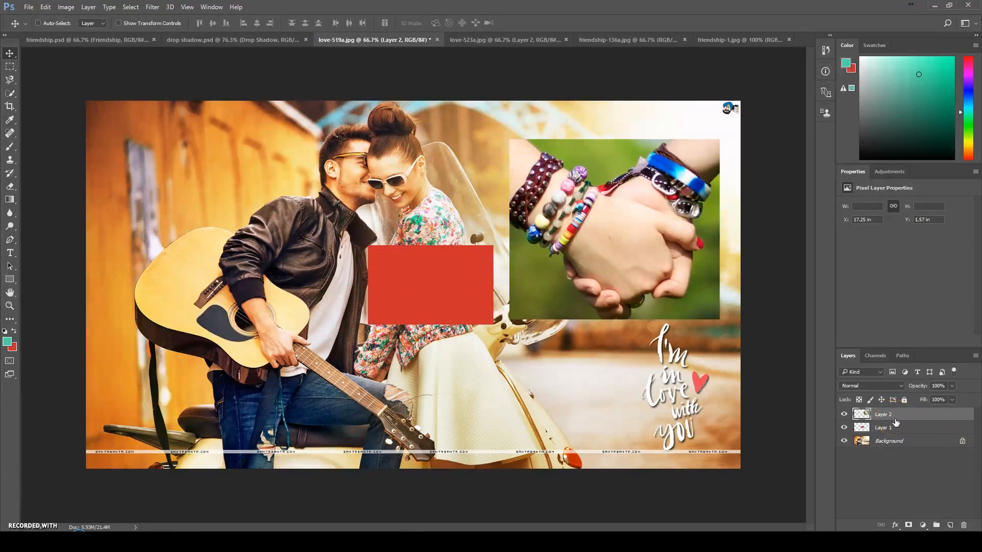
- Clip the hands layer to the red rectangle's layer and move the hands image over the rectangle
left_click_drag(903, 427, 901, 420)
left_click(895, 418, "alt")
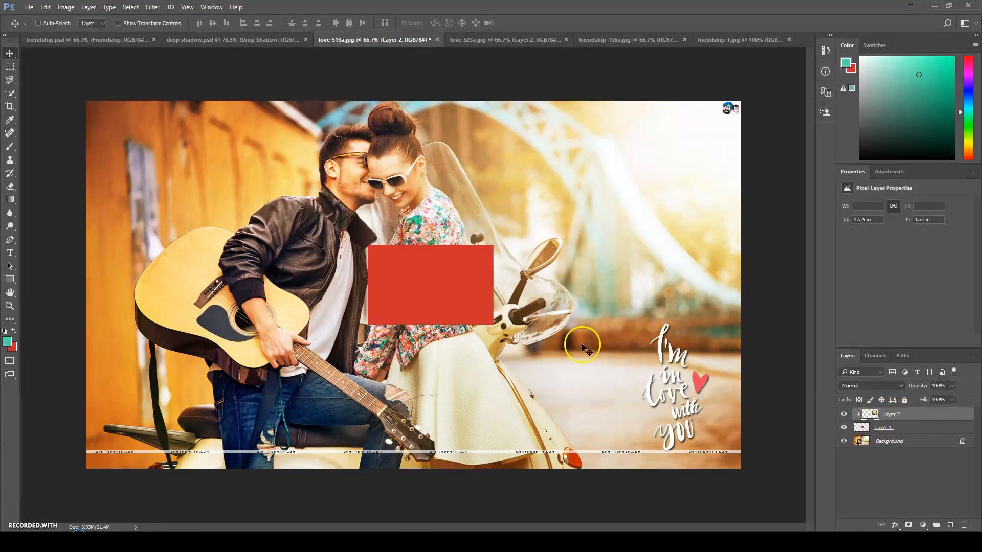
left_click_drag(540, 222, 476, 276)
- Scale the clipped hands image to about 59% with Free Transform so it matches the rectangle's width
key("ctrl+t")
left_click_drag(528, 202, 474, 249)
left_click_drag(318, 382, 364, 342)
left_click_drag(435, 334, 493, 346)
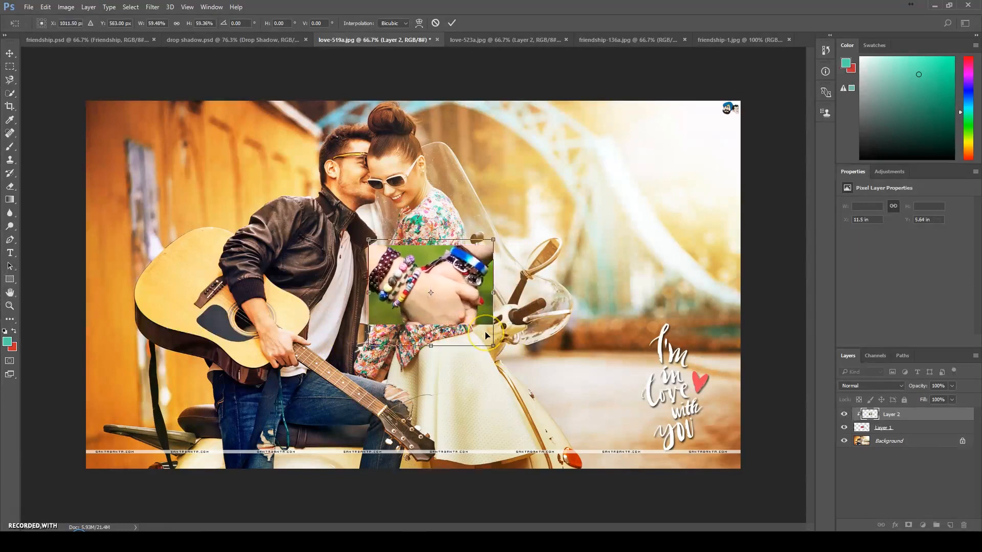
key("Return")
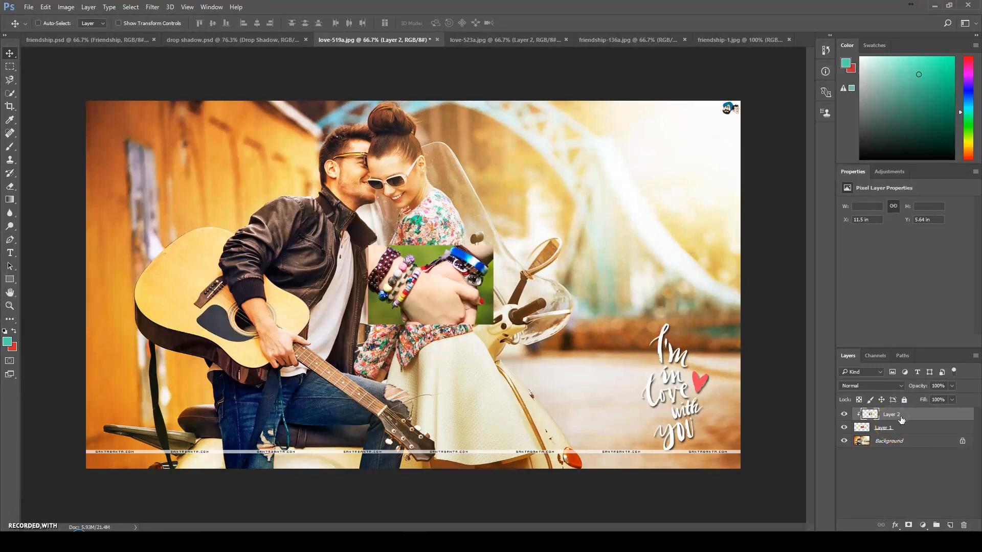
- Release the clipping mask on the hands layer and move the hands image off the rectangle
left_click_drag(901, 419, 899, 424)
left_click_drag(441, 316, 625, 227)
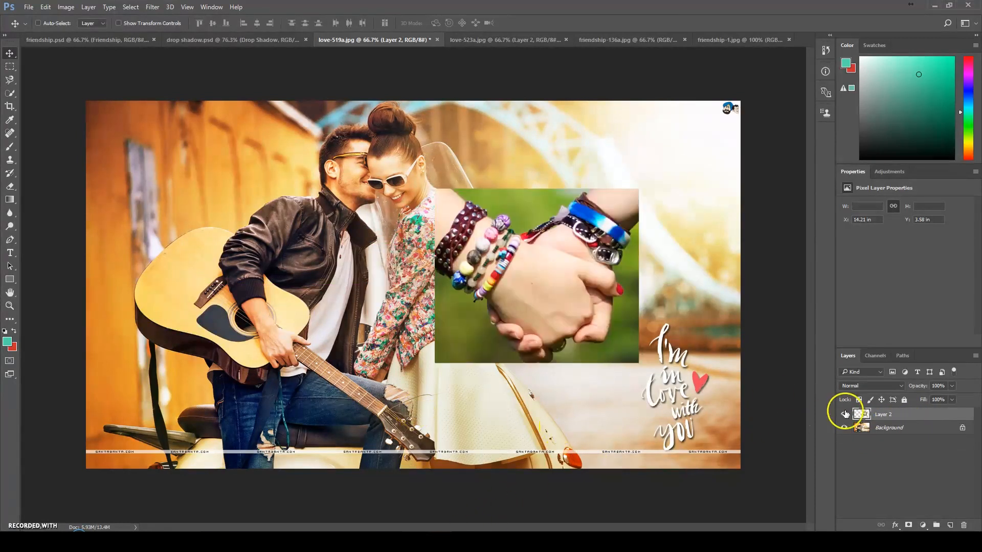
- Try the Dissolve, Color Burn and Lighten blend modes on Layer 2
left_click(888, 386)
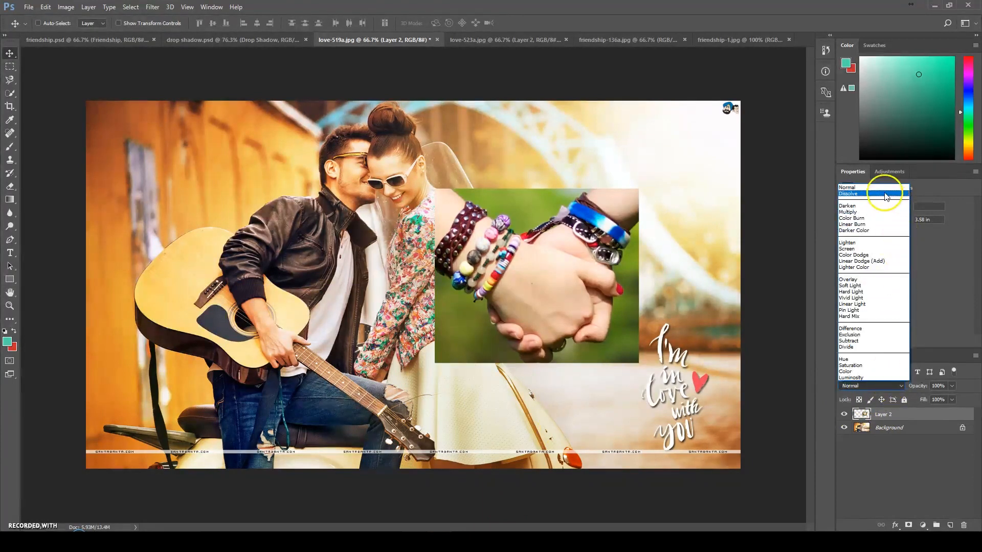
left_click(886, 197)
left_click(870, 384)
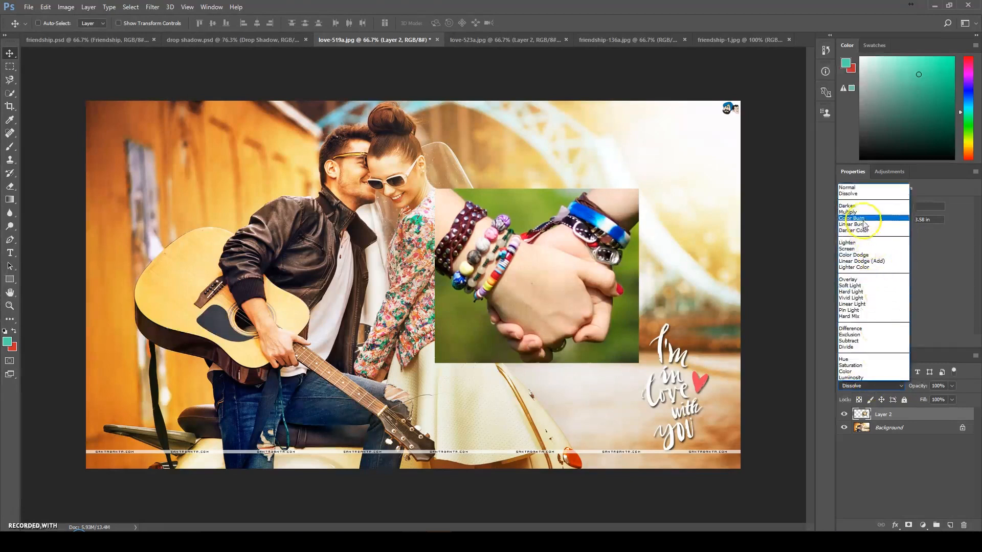
left_click(863, 219)
left_click(869, 386)
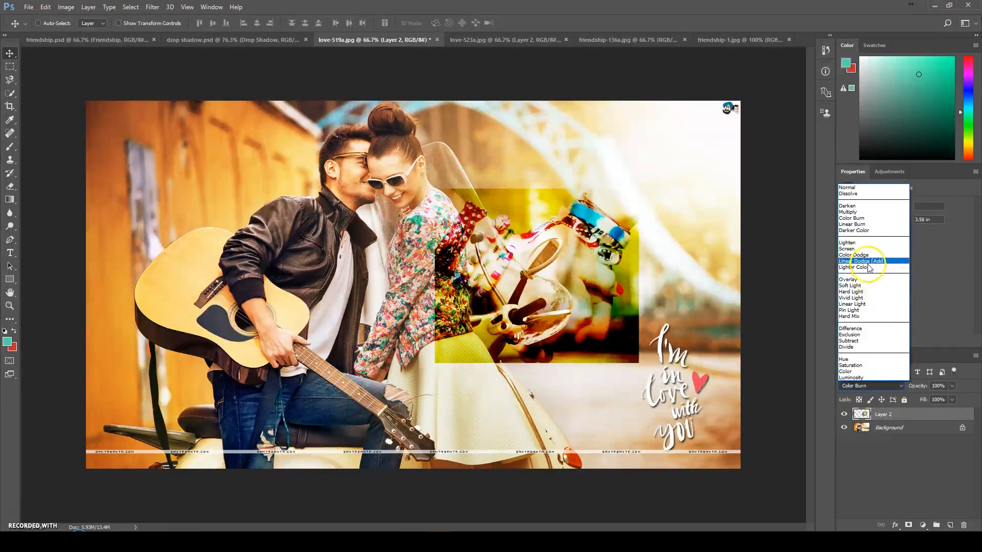
left_click(868, 242)
left_click(869, 389)
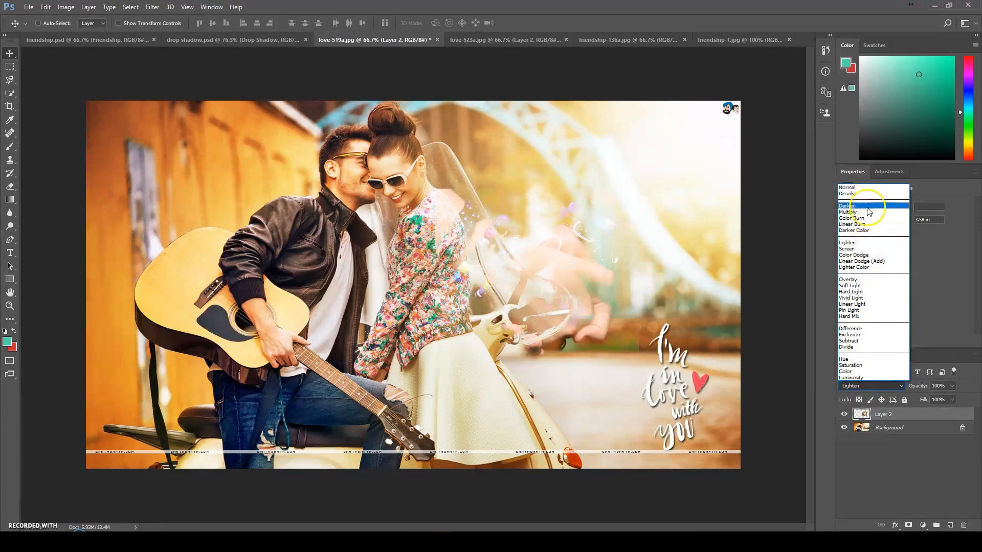
left_click(871, 443)
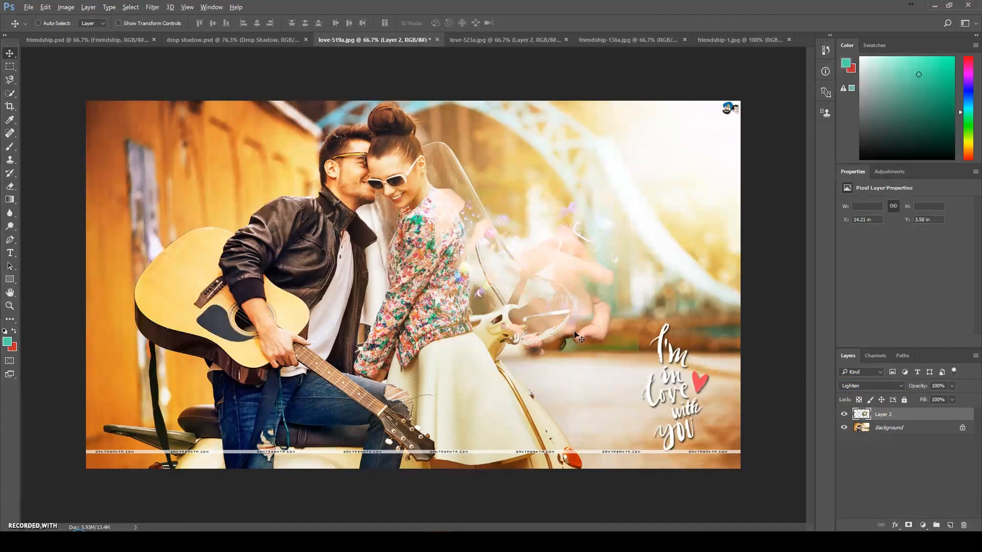
- Reset Layer 2's blend mode to Normal and try Multiply on it
key("shift+alt+n")
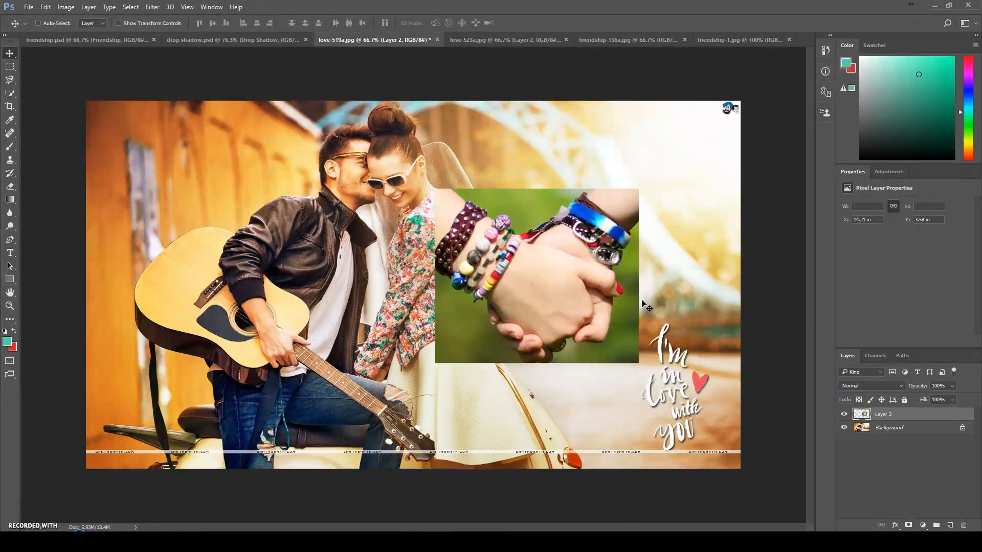
key("shift+alt+m")
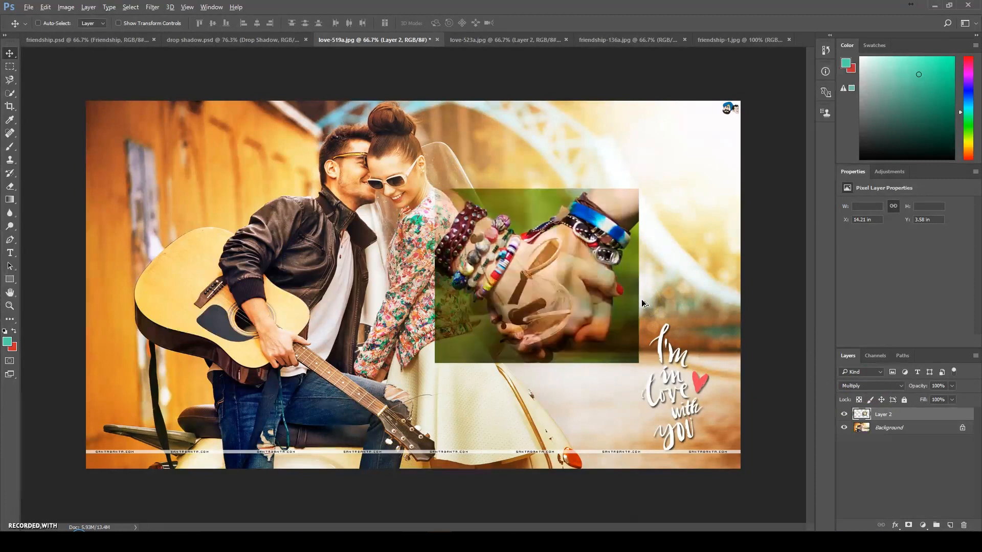
left_click(869, 386)
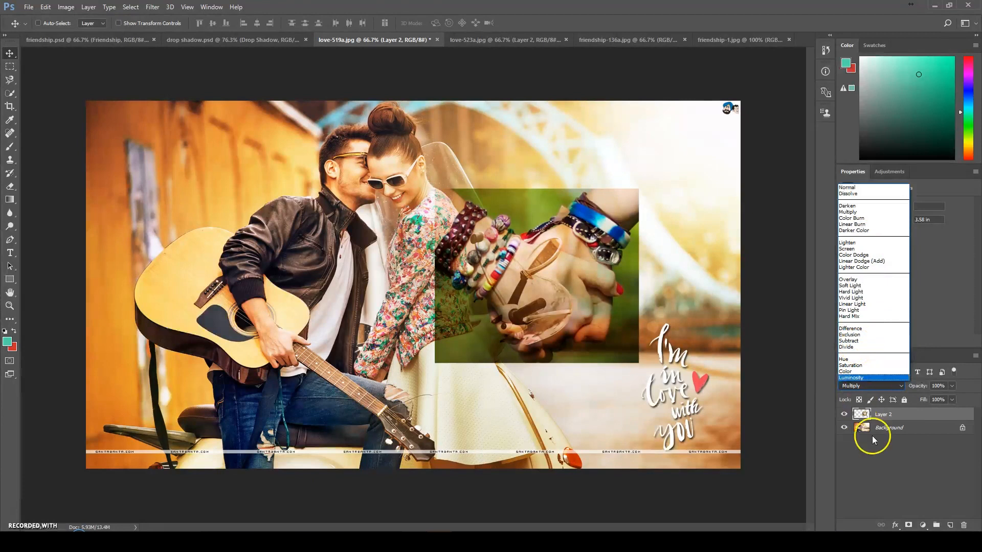
left_click(854, 464)
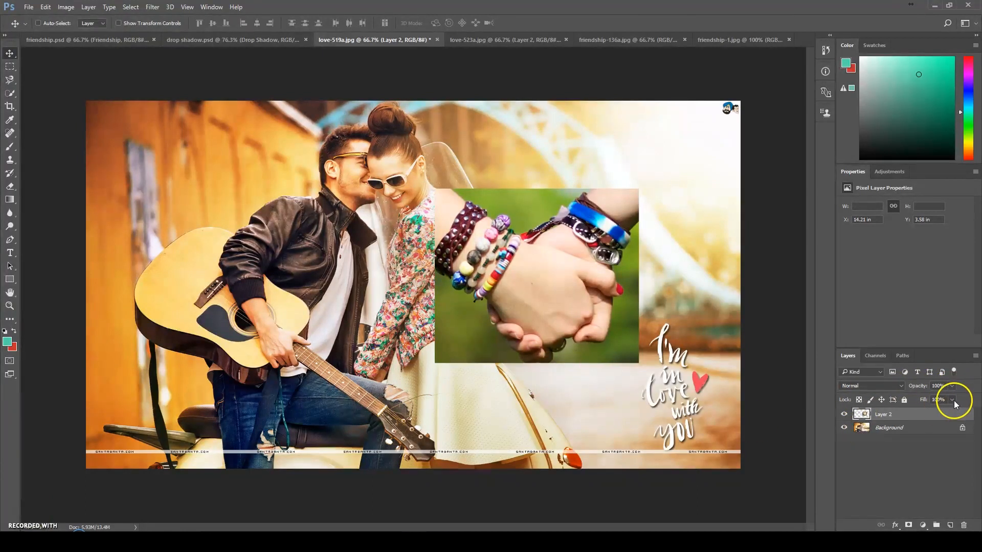
- Examine the opacity and fill sliders of Layer 2
left_click(954, 387)
key("Escape")
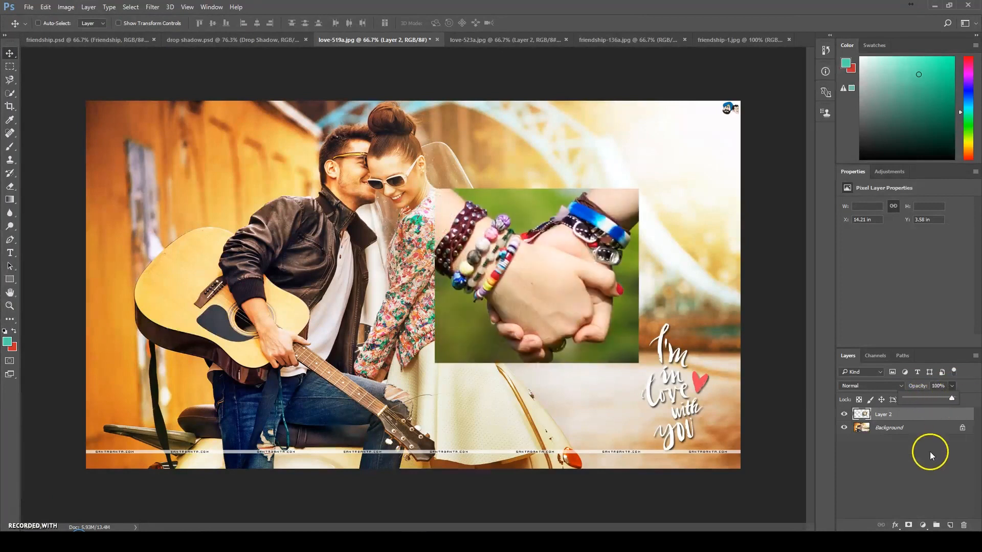
left_click(930, 452)
left_click(879, 414)
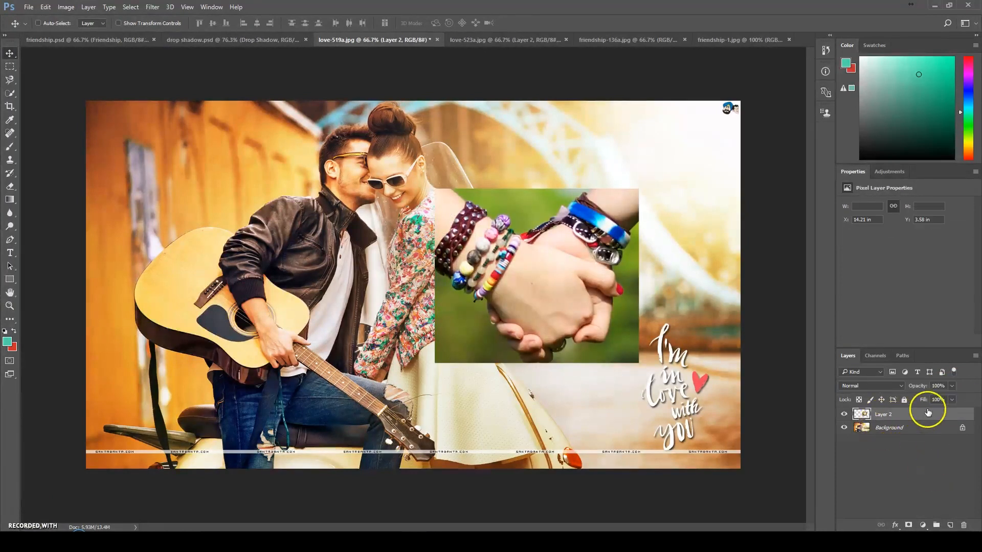
left_click(951, 400)
left_click_drag(944, 411, 932, 411)
key("Escape")
left_click(939, 444)
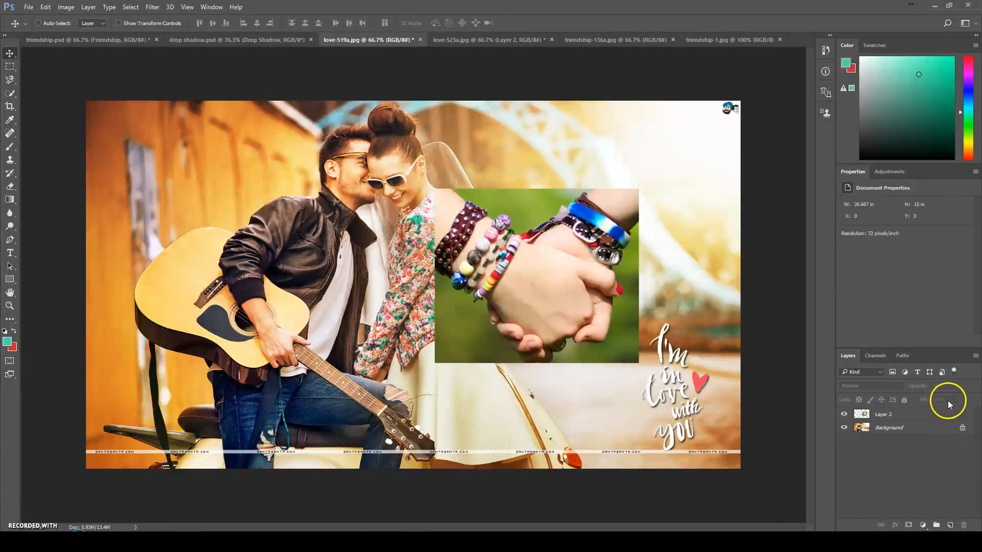
- Select Layer 2 and change its opacity to 50%, to 60% and finally to 10%
left_click(909, 414)
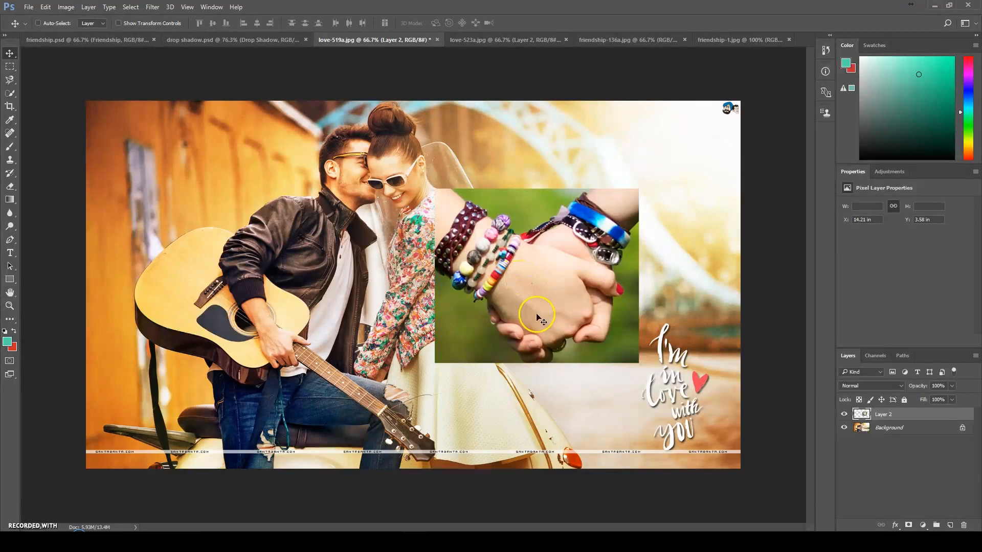
key("5")
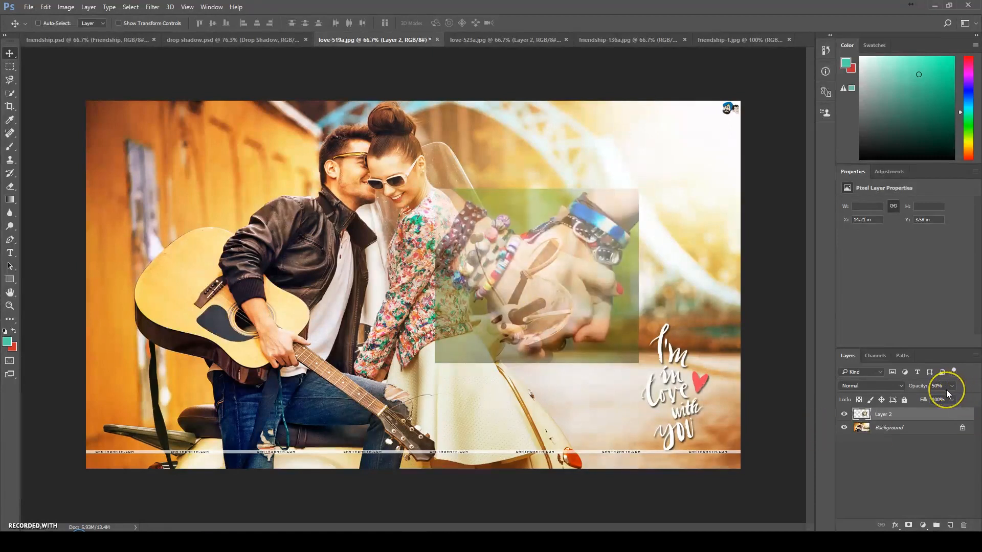
key("6")
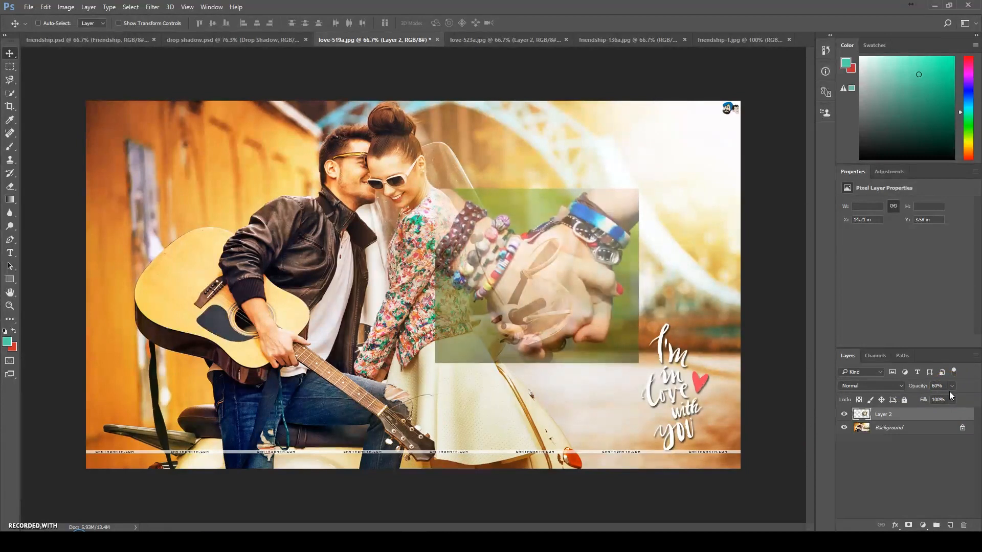
key("1")
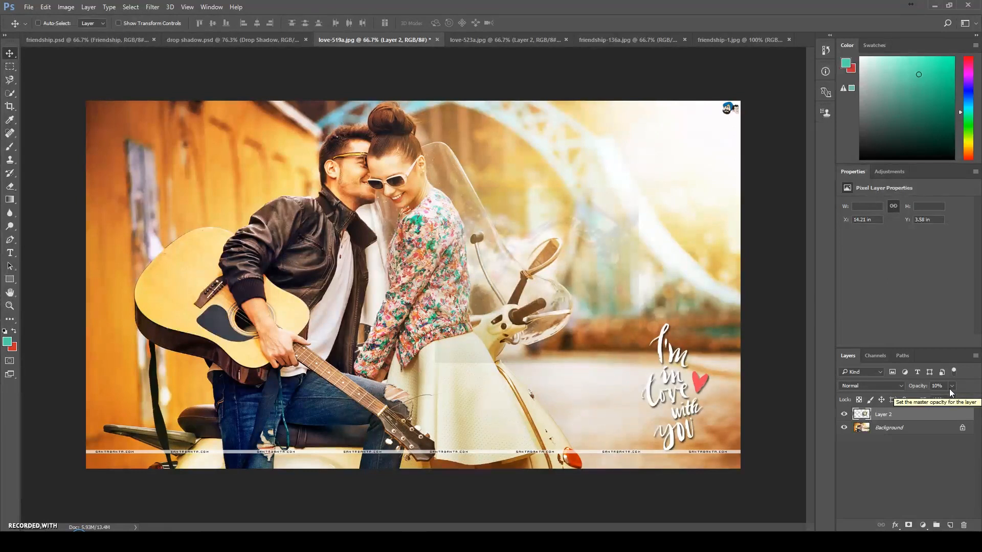
- Change Layer 2's opacity to 65% and then restore it to 100%
key("6")
key("5")
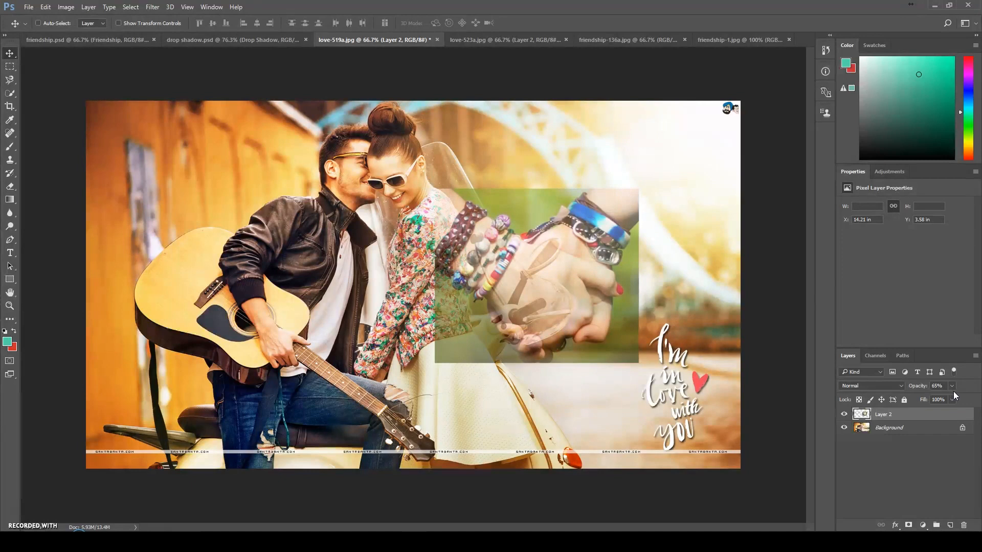
key("0")
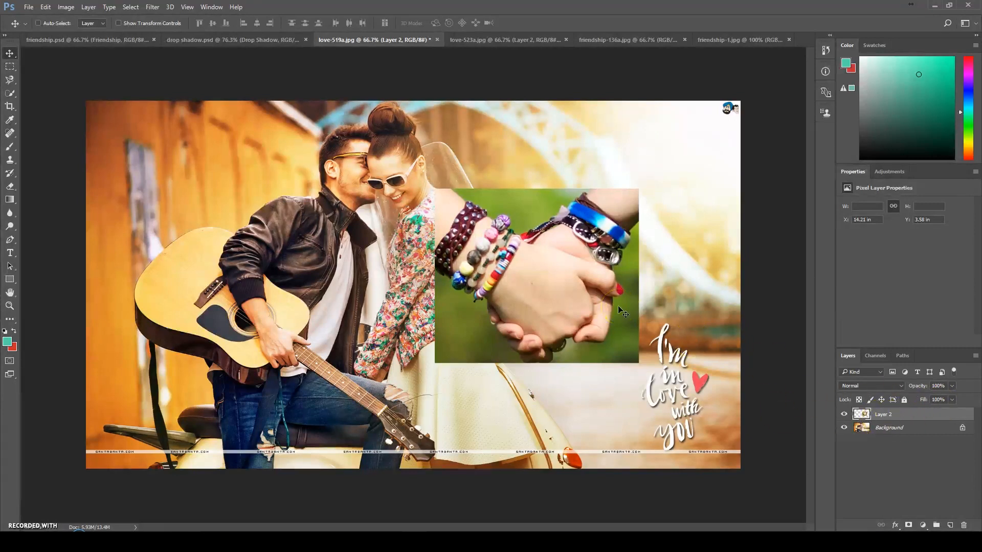
- Change the fill of Layer 2 to 70%, to 90% and finally to 98%
key("shift+7")
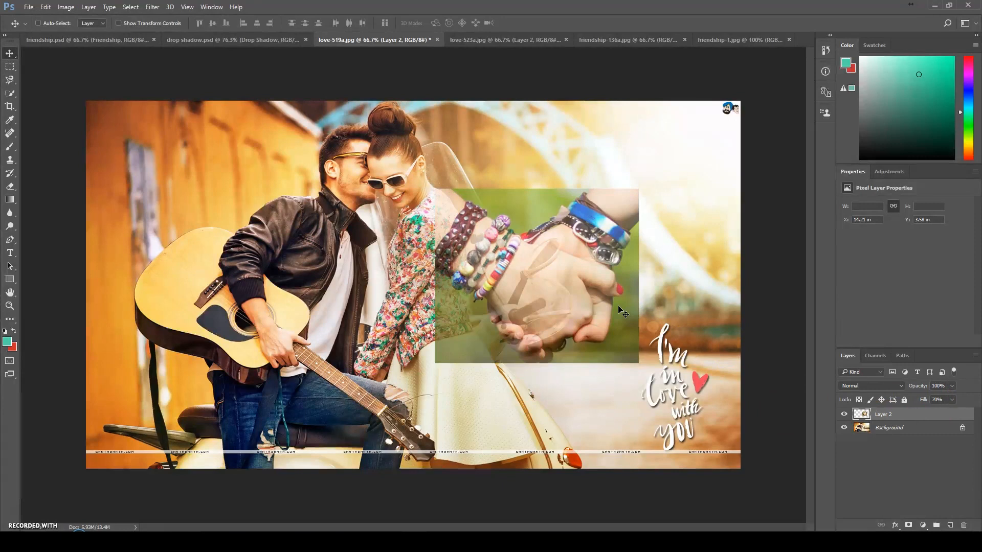
key("shift+9")
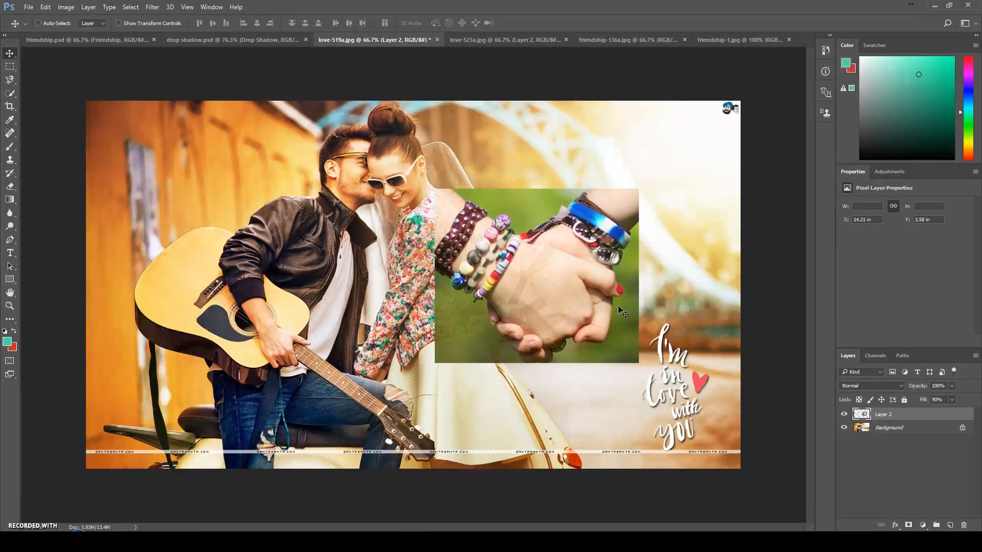
key("shift+9")
key("shift+8")
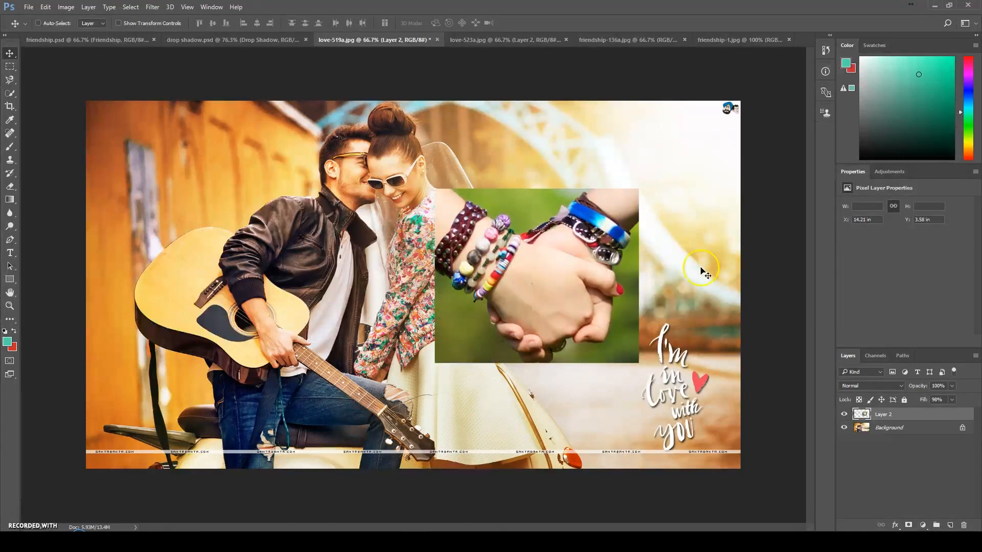
left_click(946, 401)
left_click(630, 509)
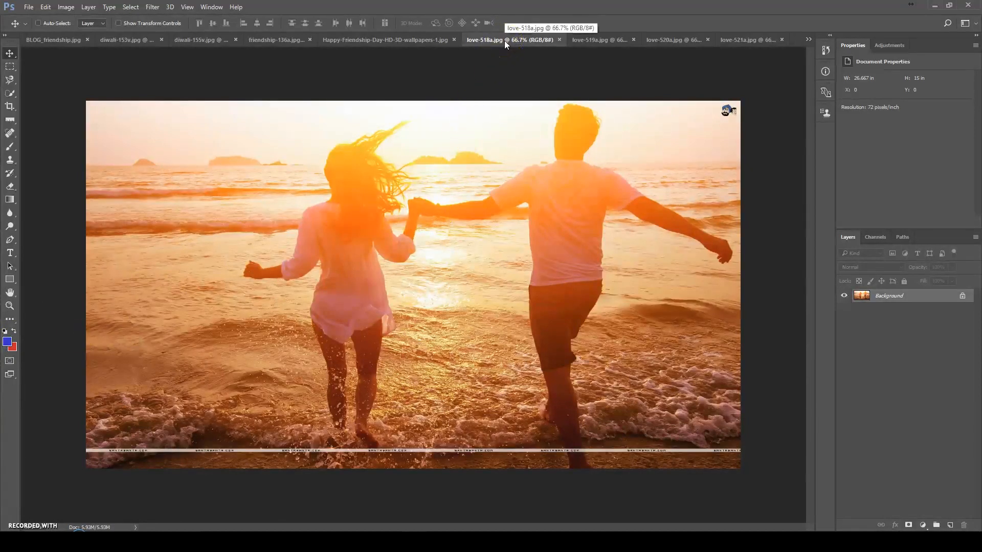
- Turn on Quick Mask mode for love-518a.jpg and choose the Brush tool
key("d")
key("q")
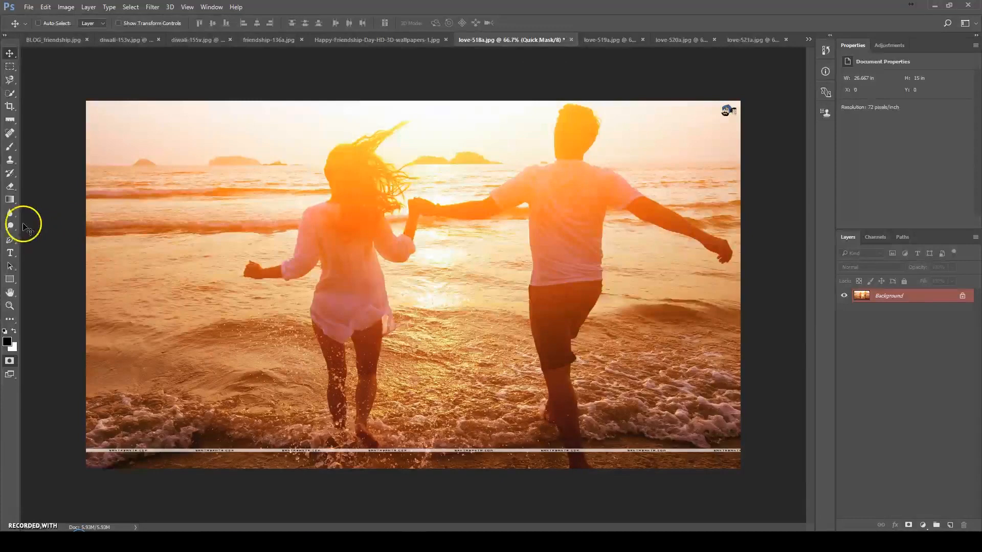
left_click(9, 147)
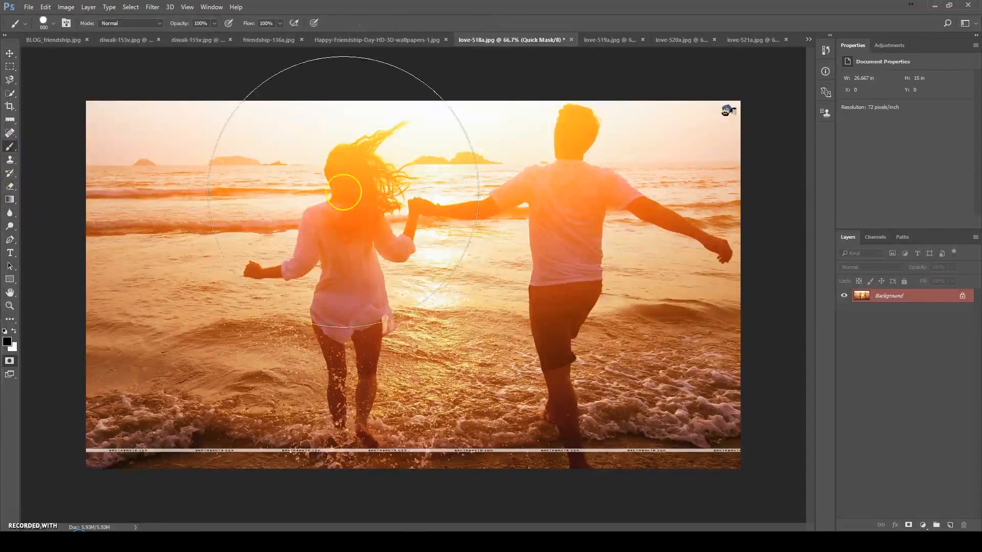
- Paint the quick mask over the man's head, shirt and arms, reducing the brush size to about 50
key("bracketleft")
key("bracketleft")
key("bracketleft")
key("bracketleft")
key("bracketleft")
key("bracketleft")
key("bracketleft")
key("bracketleft")
key("bracketleft")
key("bracketleft")
key("bracketleft")
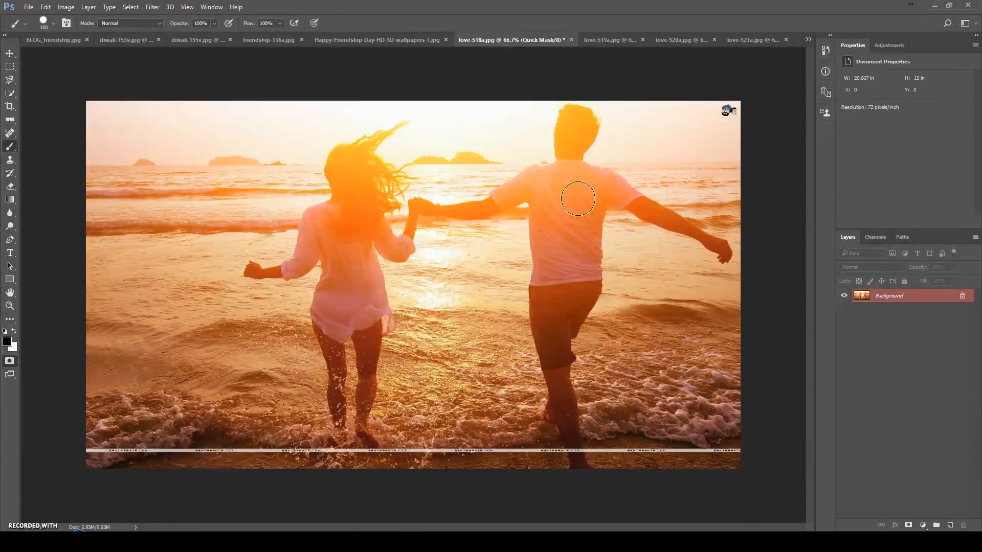
key("bracketleft")
key("bracketleft")
left_click(565, 152)
key("bracketleft")
key("bracketleft")
left_click(562, 135)
mouse_move(562, 135)
left_mouse_down()
mouse_move(576, 113)
mouse_move(587, 123)
mouse_move(564, 168)
mouse_move(535, 175)
mouse_move(495, 207)
mouse_move(427, 208)
mouse_move(480, 205)
mouse_move(480, 213)
mouse_move(585, 171)
mouse_move(575, 167)
mouse_move(641, 198)
mouse_move(607, 198)
mouse_move(631, 202)
left_mouse_up()
key("bracketleft")
mouse_move(662, 216)
left_mouse_down()
mouse_move(717, 244)
mouse_move(612, 203)
mouse_move(597, 184)
mouse_move(591, 229)
mouse_move(586, 179)
mouse_move(580, 220)
mouse_move(571, 199)
mouse_move(568, 225)
mouse_move(566, 181)
mouse_move(553, 261)
mouse_move(544, 195)
mouse_move(539, 279)
mouse_move(594, 276)
mouse_move(594, 239)
mouse_move(592, 214)
mouse_move(588, 262)
mouse_move(571, 265)
mouse_move(581, 236)
mouse_move(580, 269)
mouse_move(554, 265)
mouse_move(538, 253)
mouse_move(537, 209)
mouse_move(594, 207)
mouse_move(599, 216)
mouse_move(613, 189)
left_mouse_up()
key("bracketright")
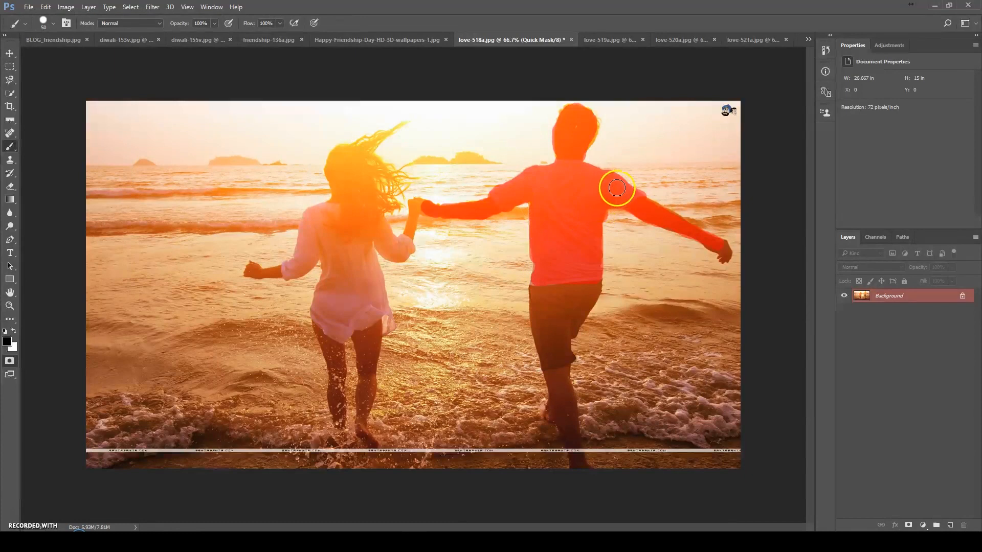
left_click_drag(616, 188, 613, 185)
- Leave Quick Mask mode and invert the resulting selection to select the painted man
key("v")
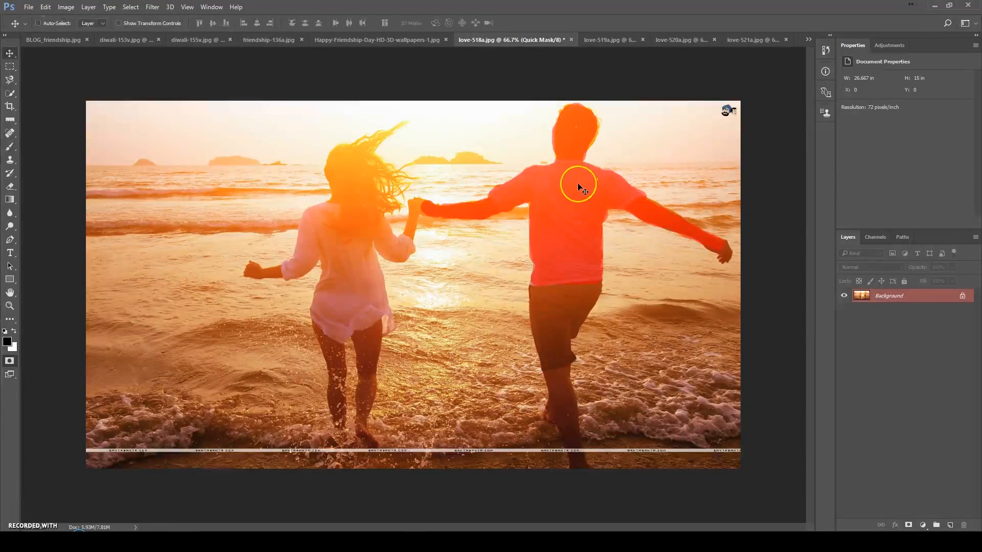
left_click(12, 364)
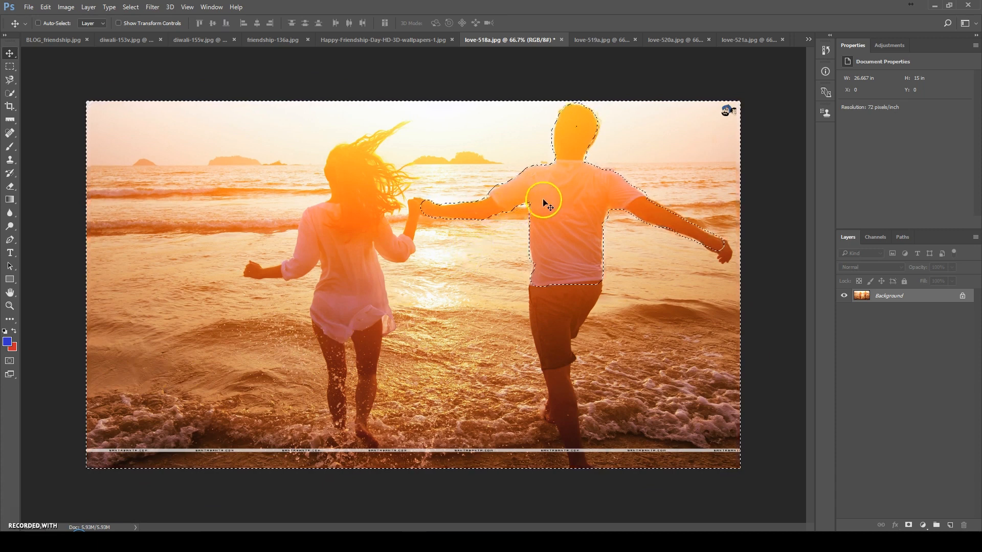
key("ctrl+shift+i")
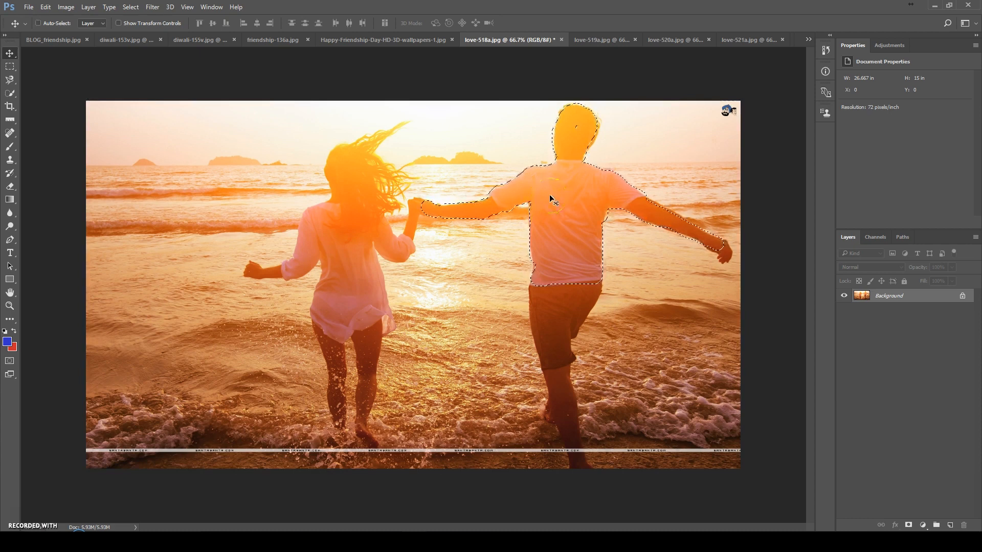
- Switch to love-519a.jpg and outline the woman with the Magnetic Lasso, closing the path into a selection
key("ctrl+Tab")
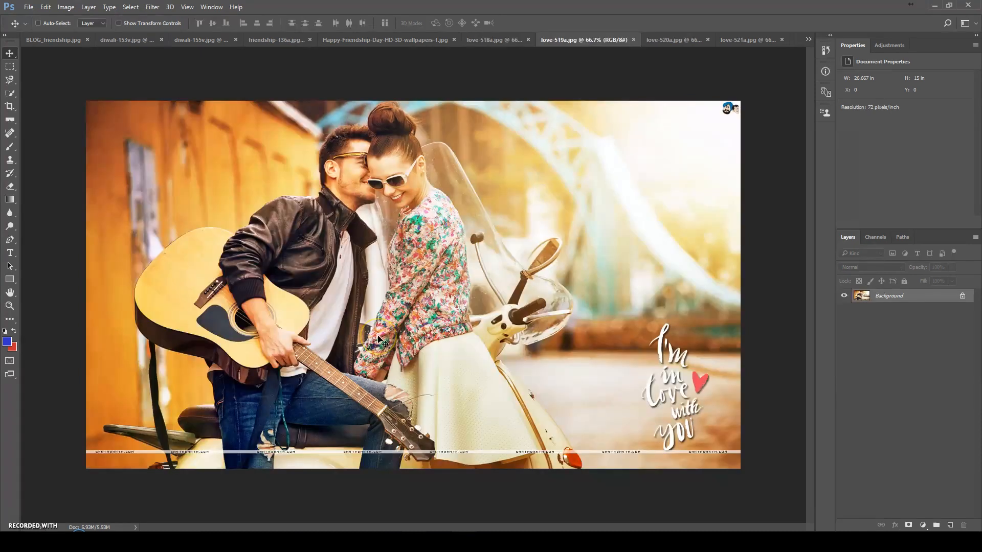
left_click(384, 341)
key("l")
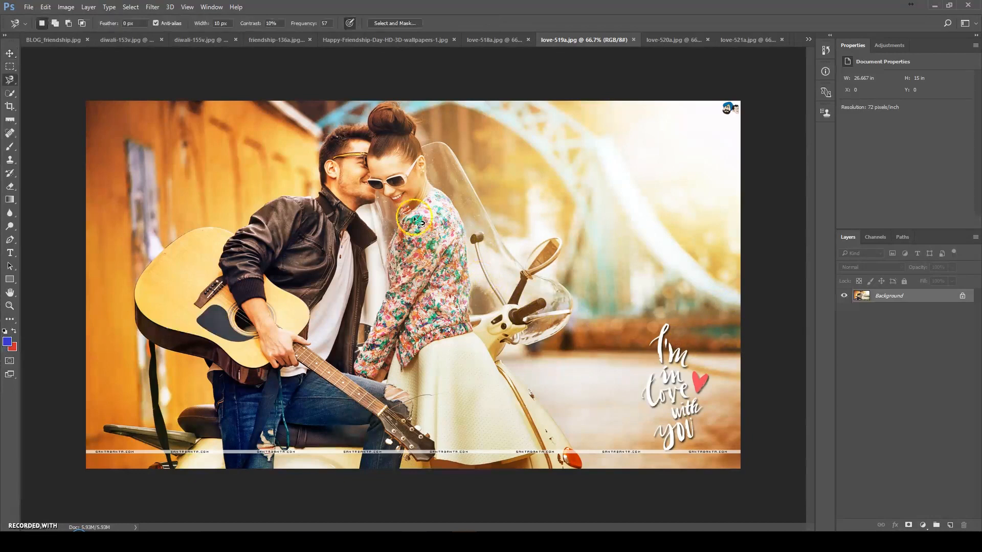
left_click(390, 115)
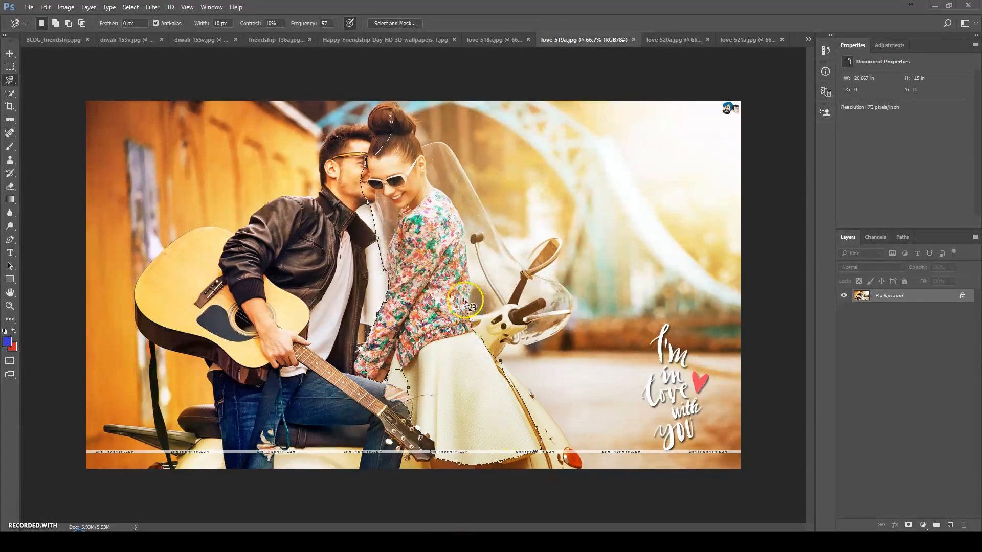
left_click(391, 112)
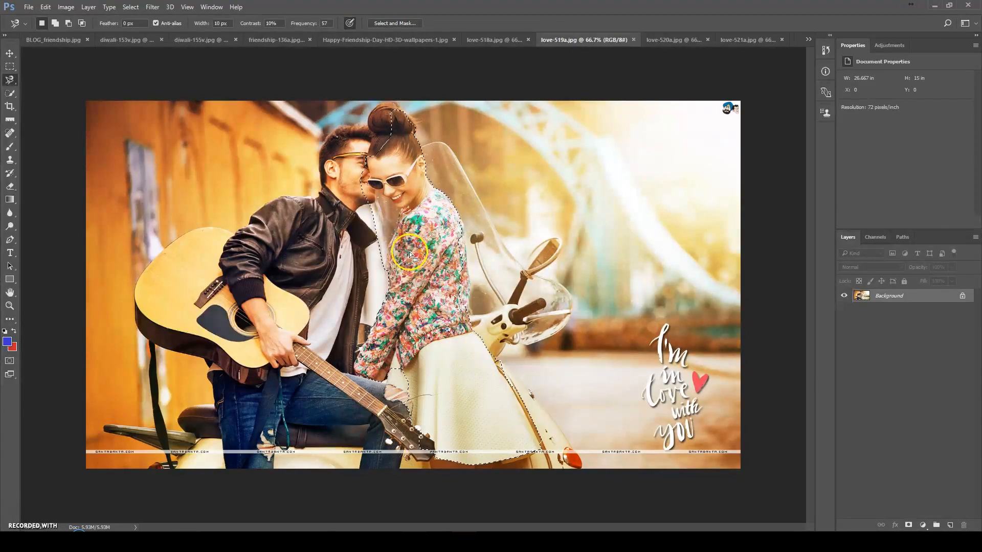
- Copy the selected woman, paste her as a new layer and move the copy beside the scooter
key("v")
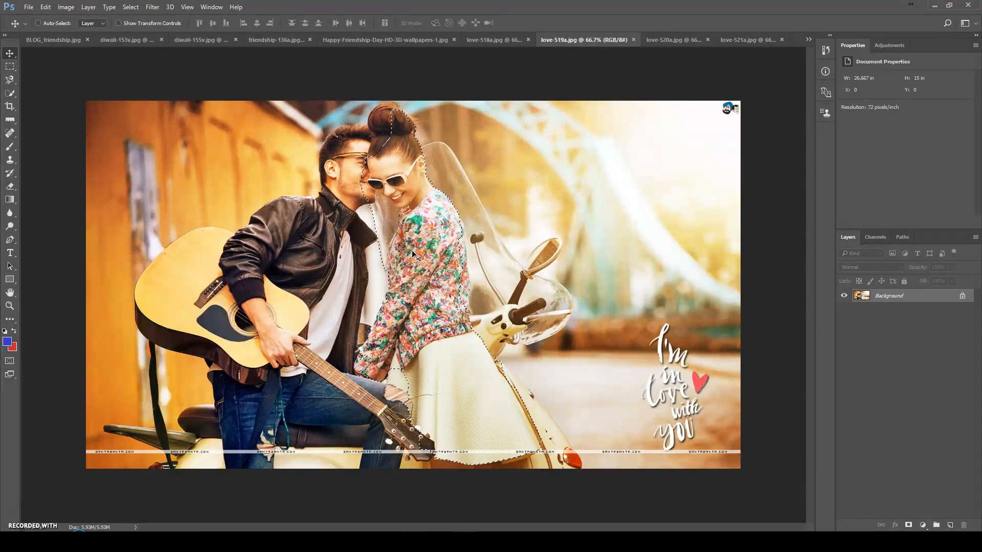
key("ctrl+c")
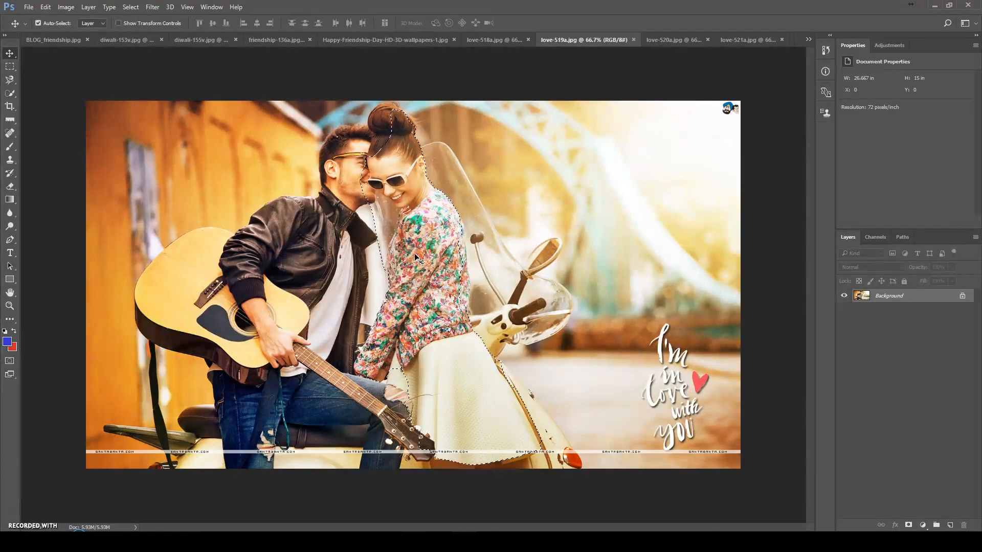
key("ctrl+v")
left_click_drag(431, 276, 618, 268)
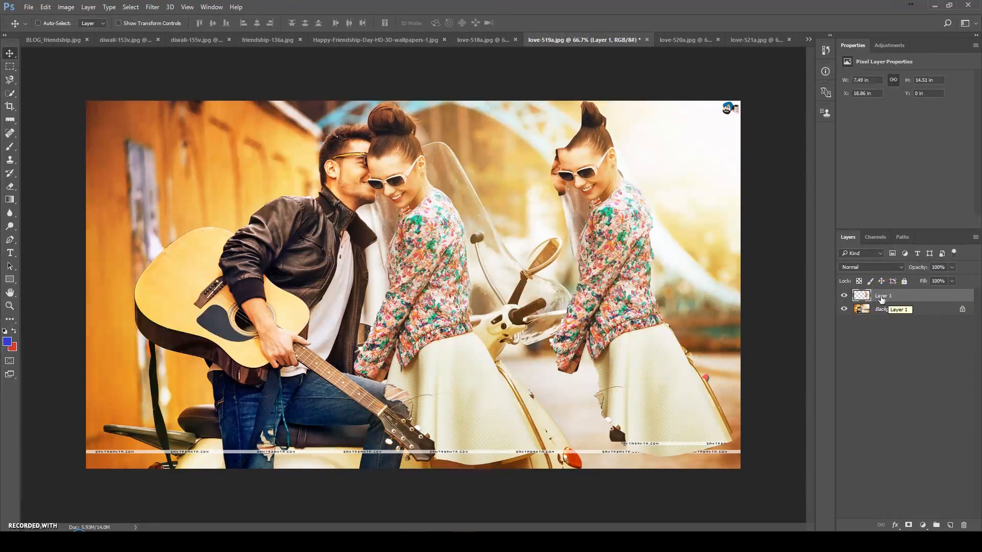
left_click(859, 296)
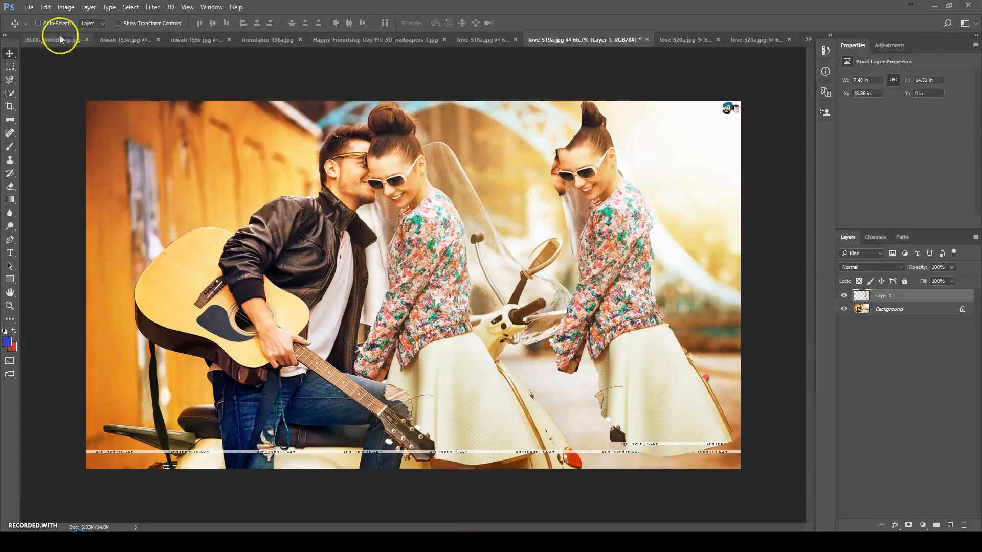
- Undo the move and the pasted layer to return to the selection on the Background
left_click(46, 7)
left_click(65, 37)
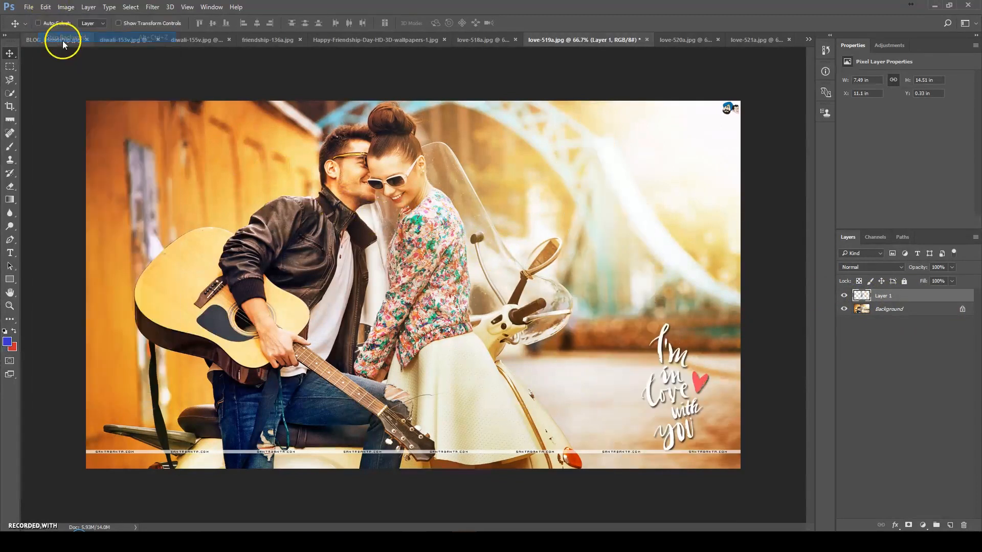
left_click(46, 7)
left_click(65, 36)
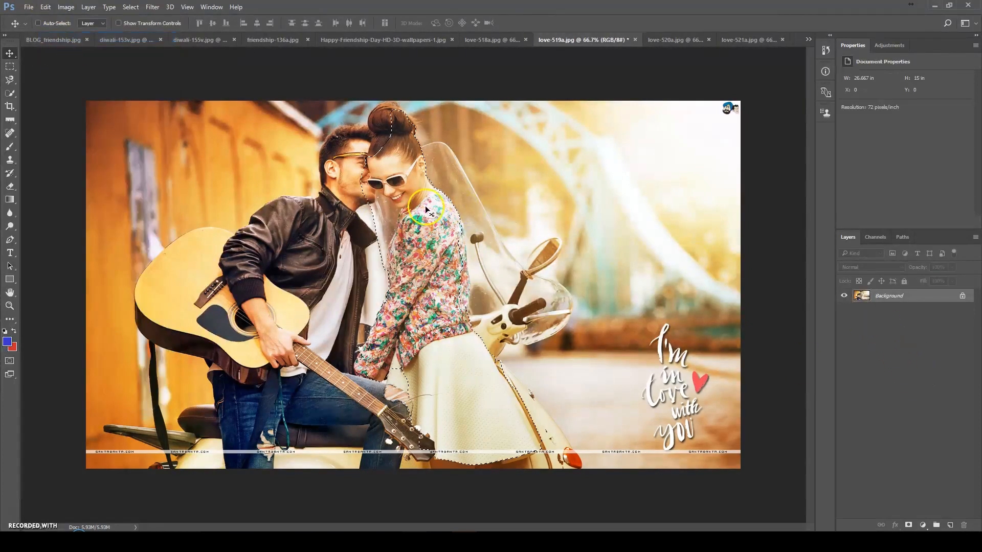
- Duplicate the selected woman with Layer via Copy and move the duplicate beside the scooter
key("ctrl")
key("ctrl+j")
left_click_drag(429, 255, 623, 260)
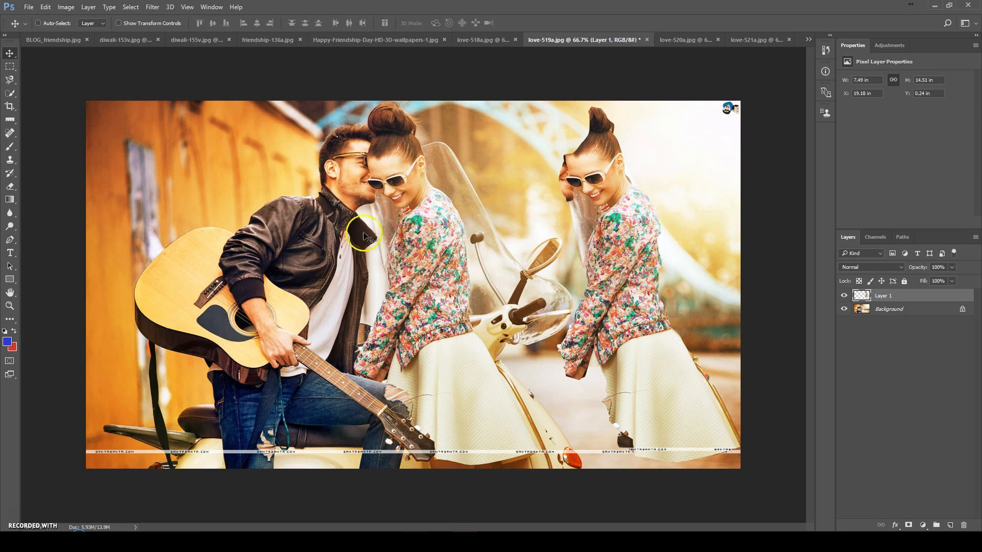
- Step back through the move and the Layer via Copy to restore the woman's selection
left_click(46, 7)
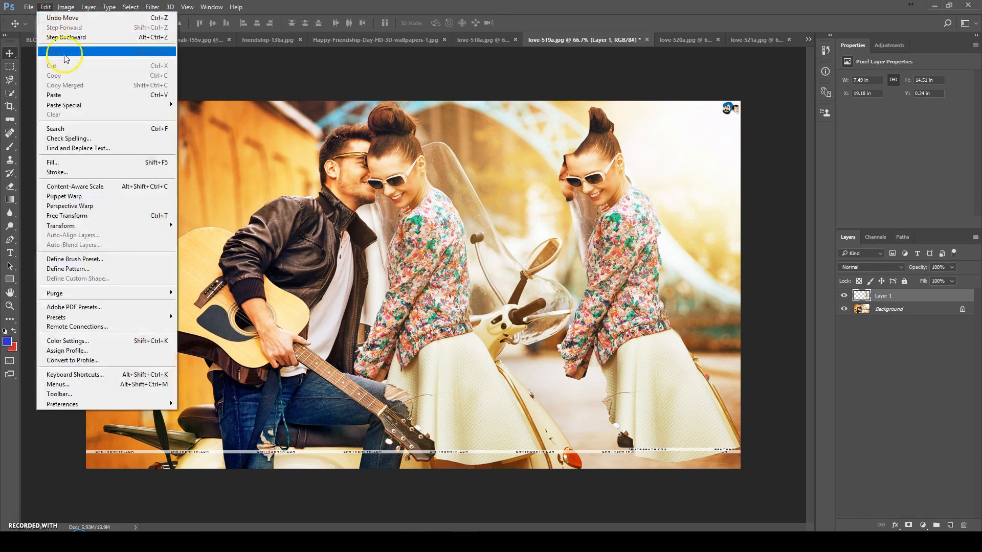
left_click(65, 37)
left_click(46, 7)
left_click(65, 37)
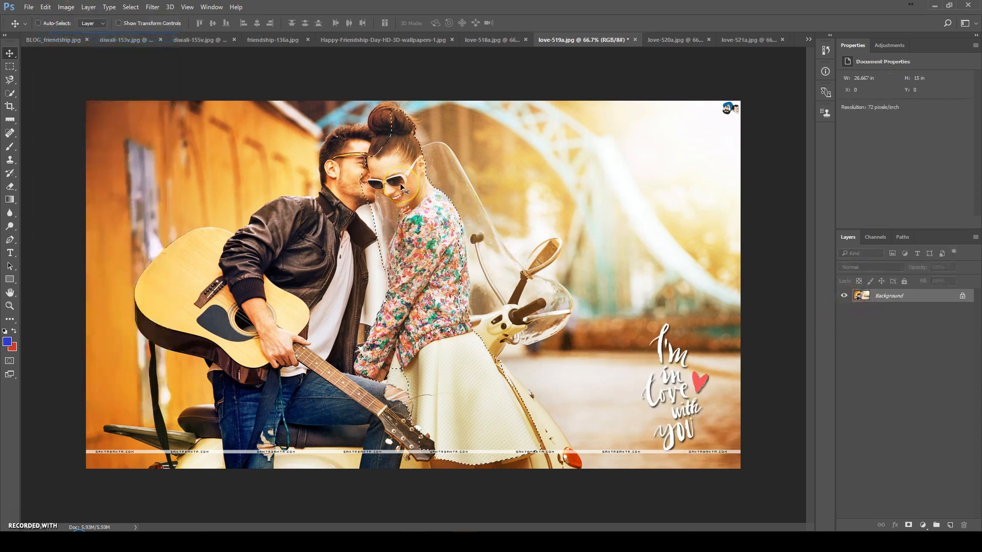
- Cut the selected woman onto a new layer with Layer via Cut and move her beside the scooter
key("ctrl")
key("ctrl+j")
left_click(442, 281)
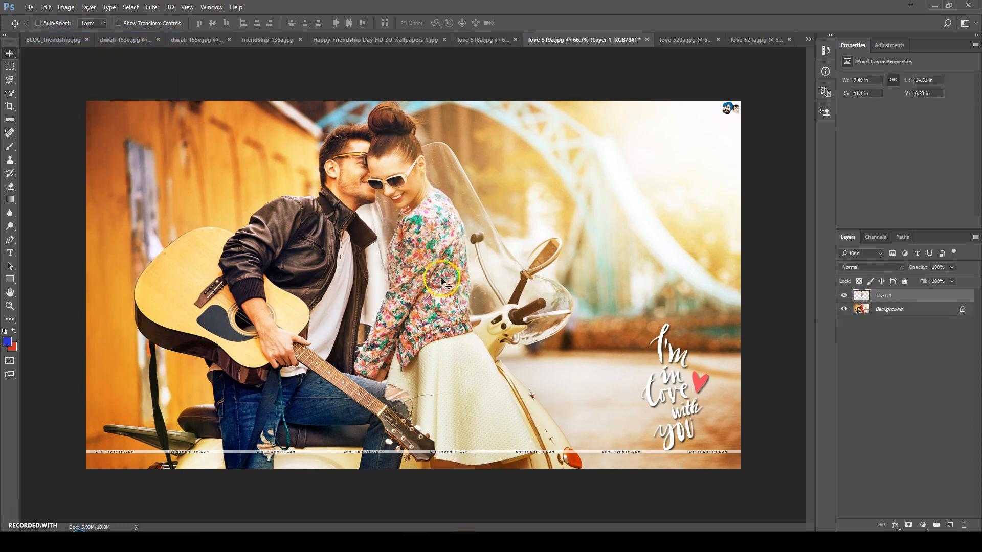
left_click_drag(440, 280, 614, 287)
left_click(877, 298)
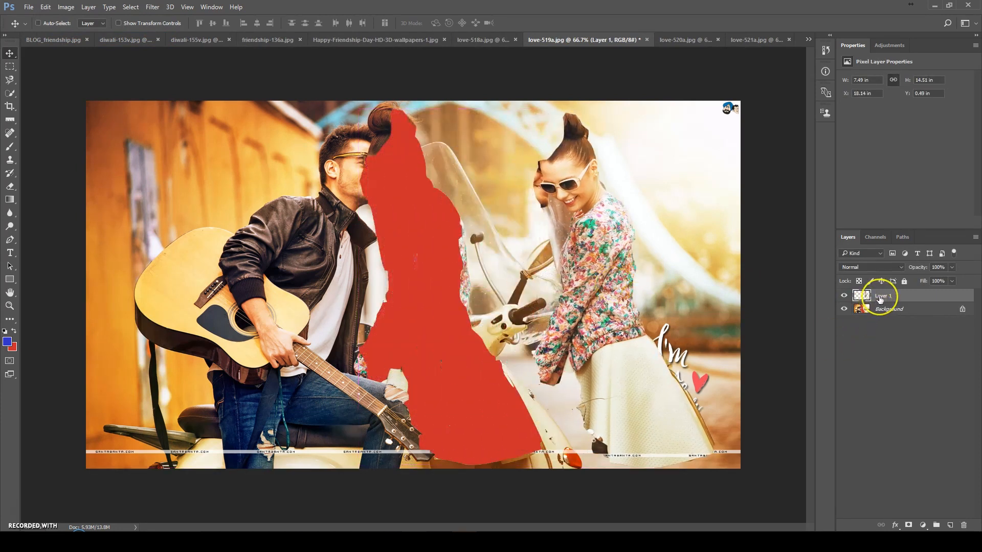